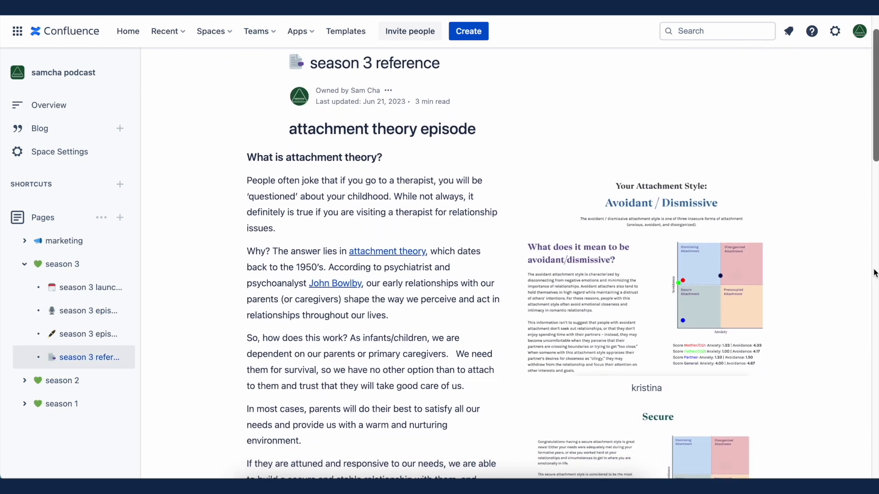
pyautogui.scroll(-3, 874, 273)
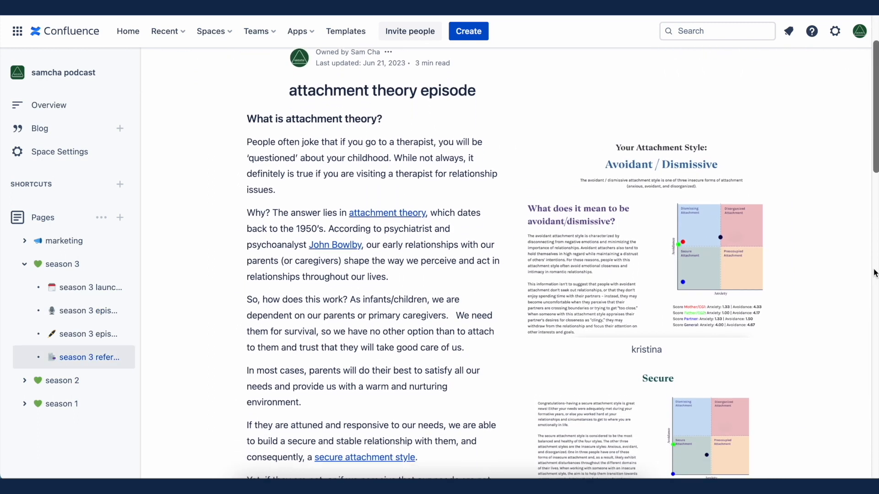
pyautogui.scroll(-3, 874, 273)
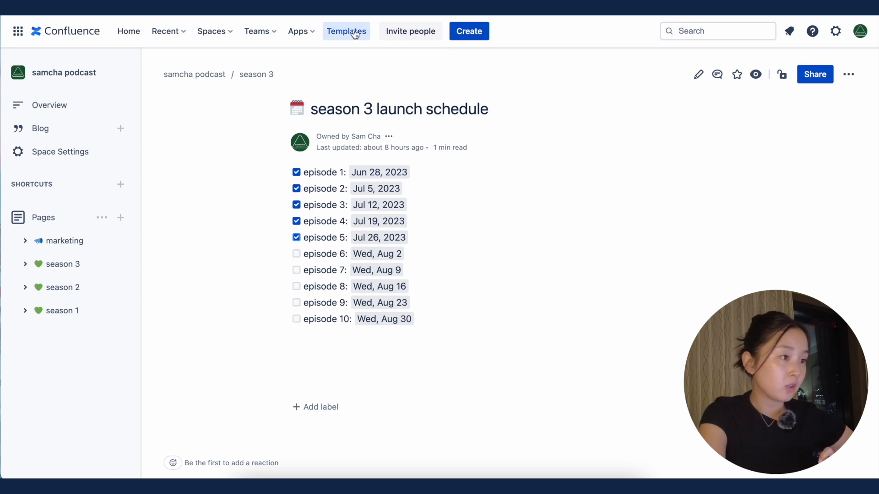
# Step: Browse the Marketing & Sales templates and star the Content strategy template
pyautogui.click(355, 33)
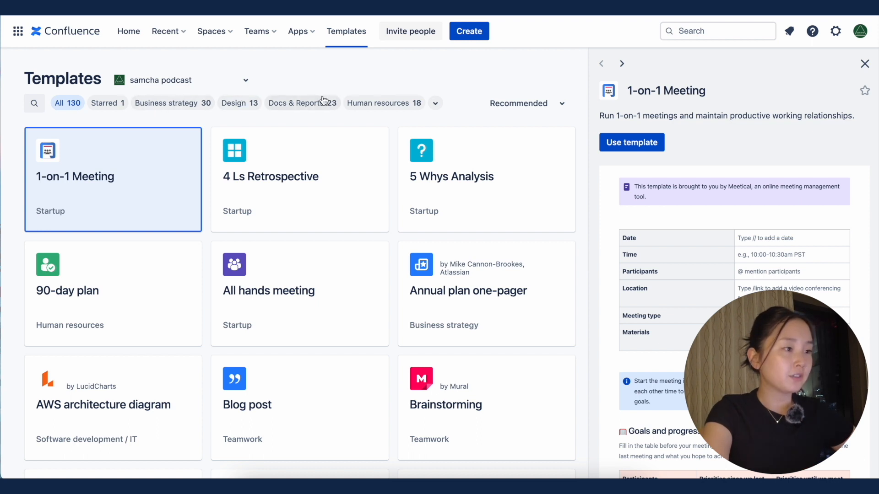
pyautogui.click(435, 103)
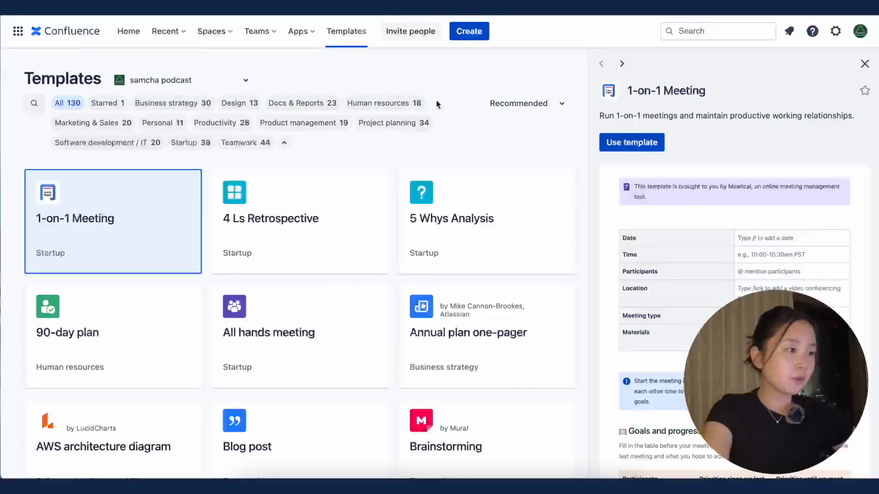
pyautogui.click(114, 130)
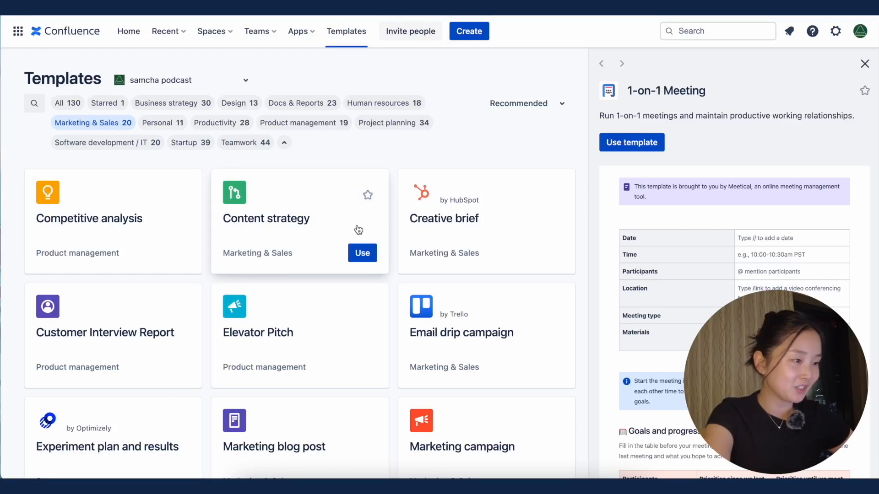
pyautogui.click(369, 197)
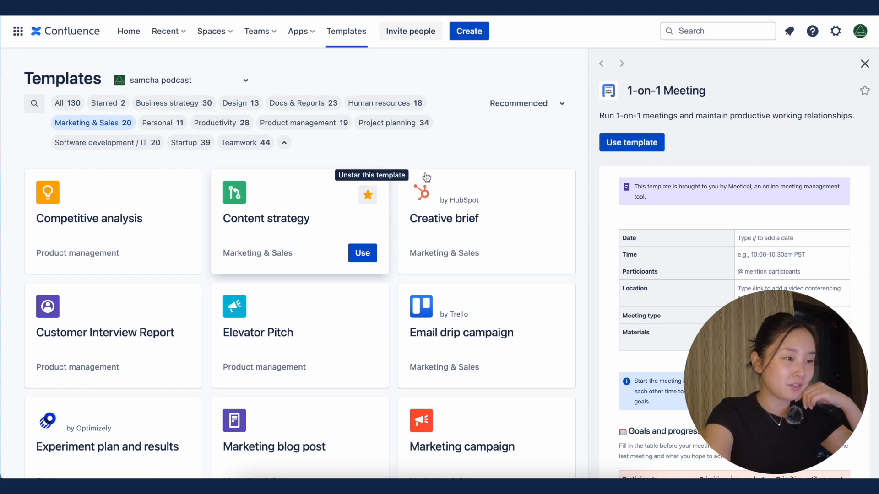
# Step: Preview the Product launch template in the Product management category and star it
pyautogui.click(323, 130)
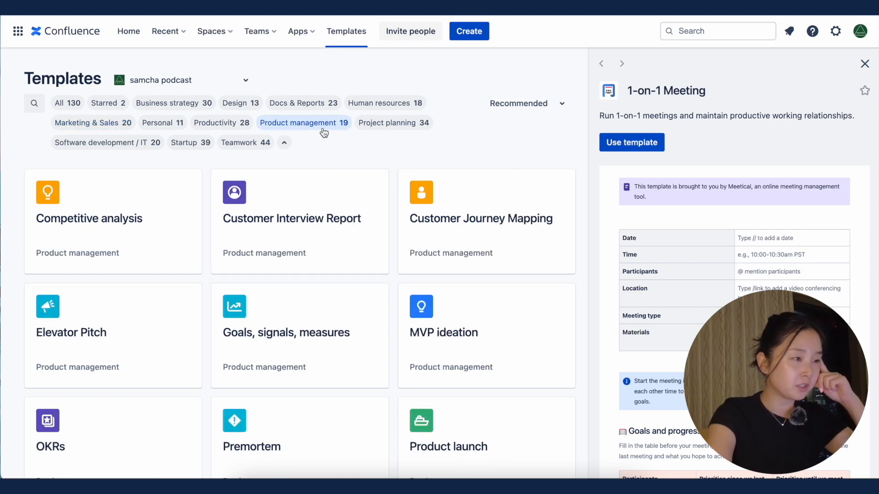
pyautogui.scroll(-3, 499, 229)
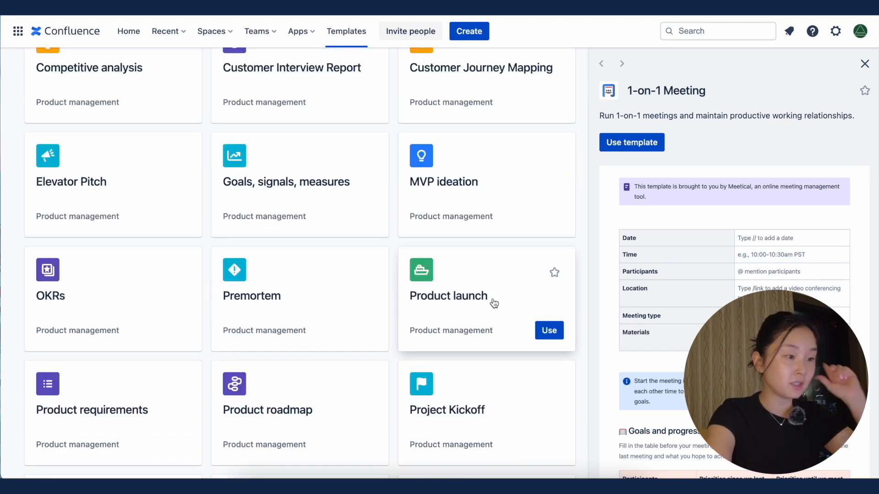
pyautogui.click(494, 304)
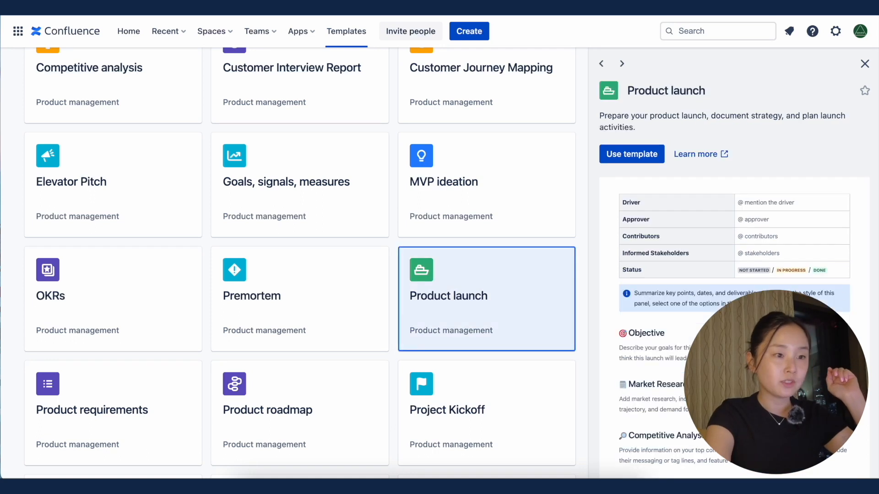
pyautogui.scroll(-3, 734, 265)
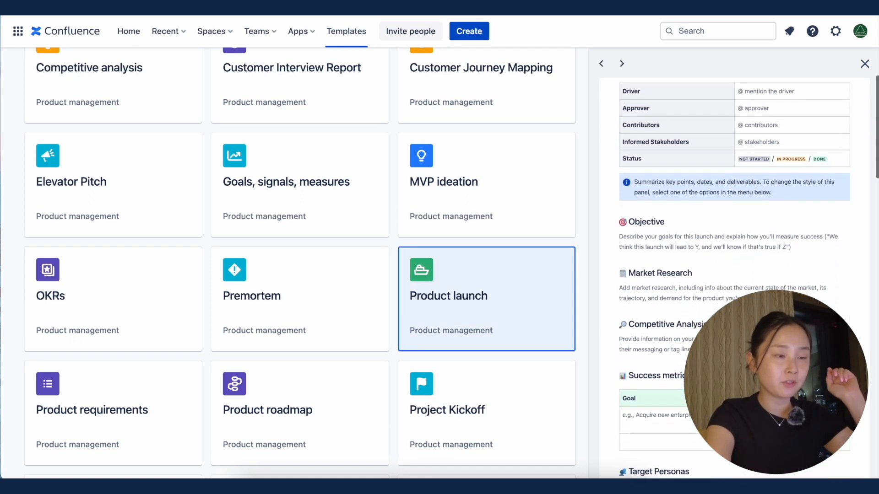
pyautogui.scroll(-10, 734, 266)
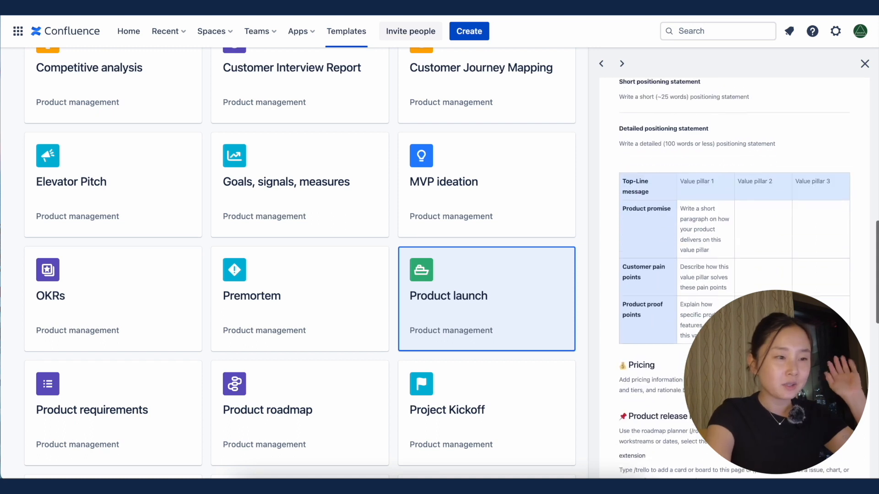
pyautogui.scroll(-5, 734, 275)
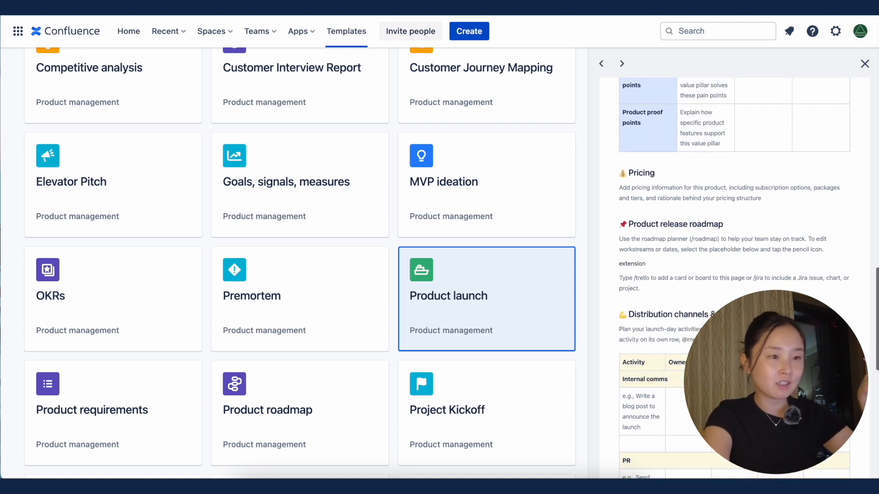
pyautogui.scroll(-5, 734, 275)
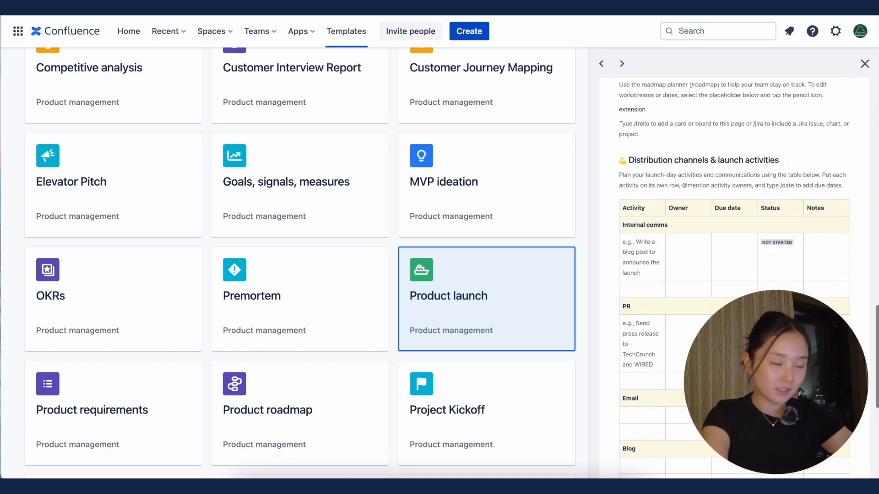
pyautogui.scroll(1, 734, 275)
pyautogui.scroll(2, 734, 275)
pyautogui.click(554, 272)
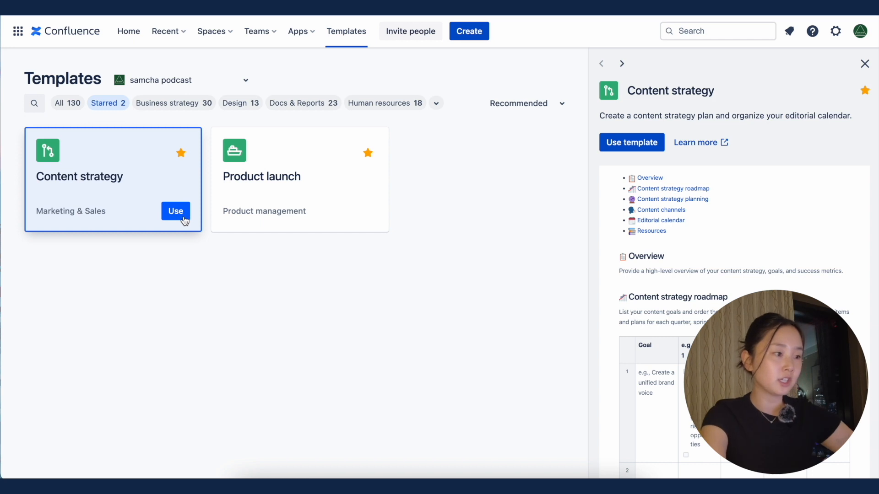
# Step: Create the "samcha content strategy" page from the starred Content strategy template and replace its Overview placeholder with text beginning "this page will outline our plan"
pyautogui.click(180, 213)
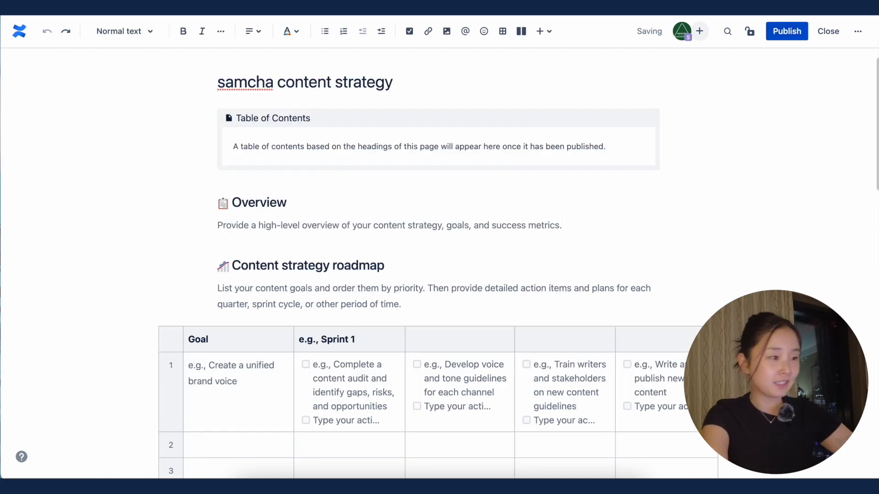
pyautogui.press('BackSpace')
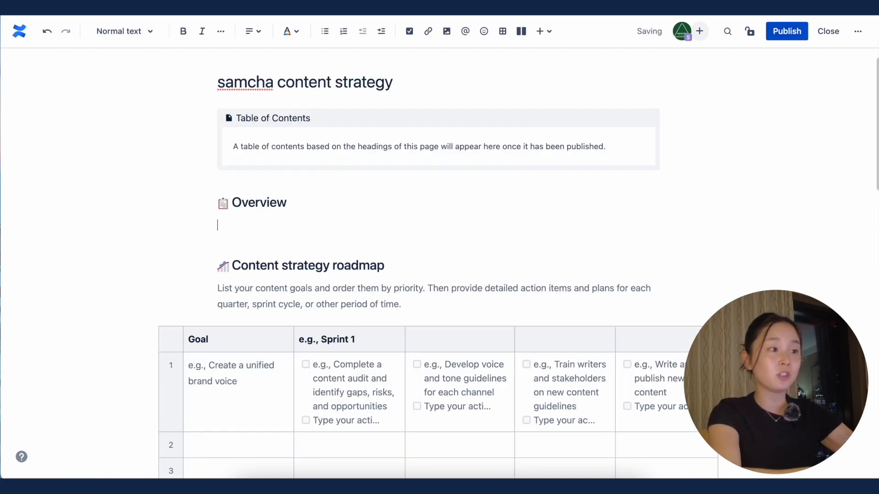
pyautogui.write('this page will outline')
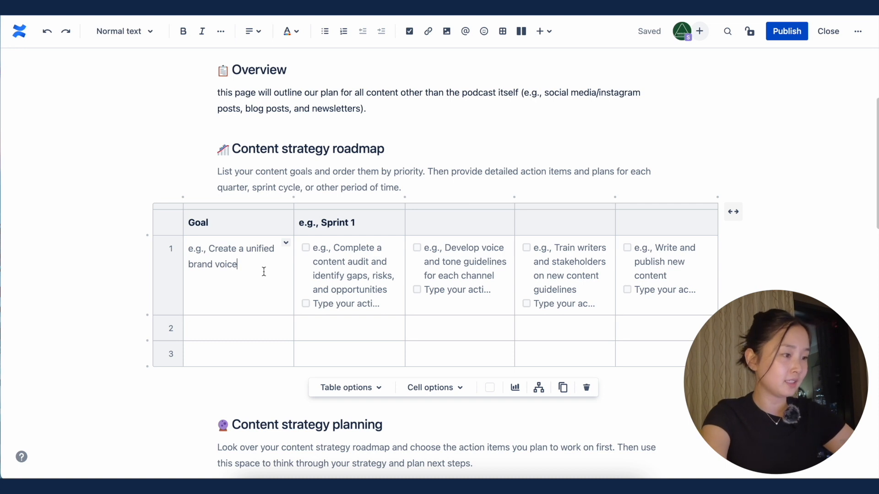
# Step: Set the roadmap's first goal to "develop a unified brand voice" and the second to "develop a content calendar for newsletters"
pyautogui.press('BackSpace')
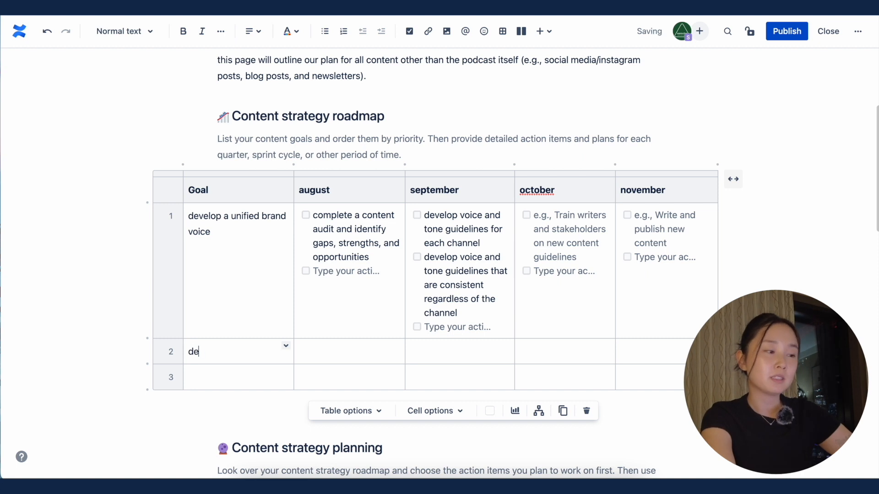
pyautogui.write('calendar for newsletters')
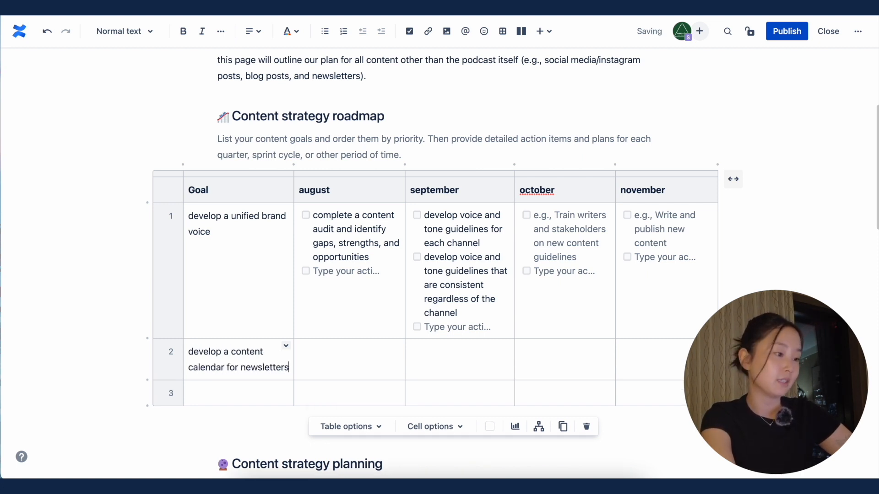
# Step: Add the August action item "brainstorm ideas for newsletter content" to the newsletter calendar goal
pyautogui.press('Tab')
pyautogui.click(409, 31)
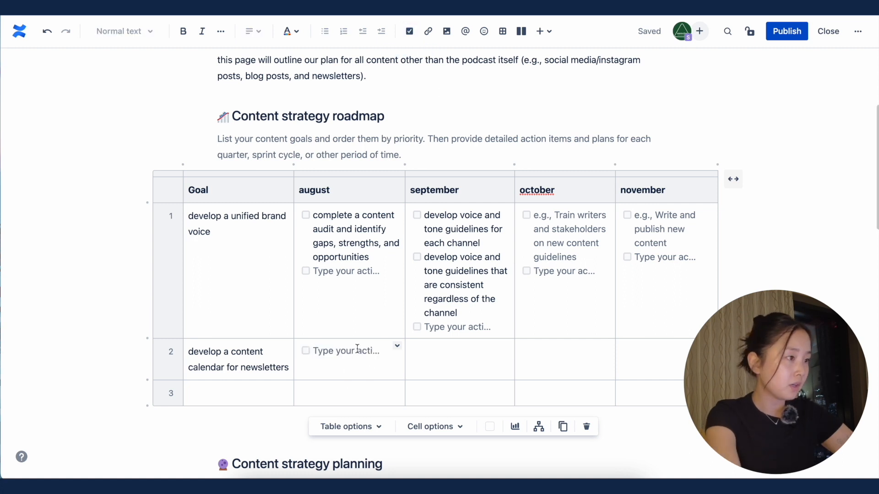
pyautogui.write('brainstorm ')
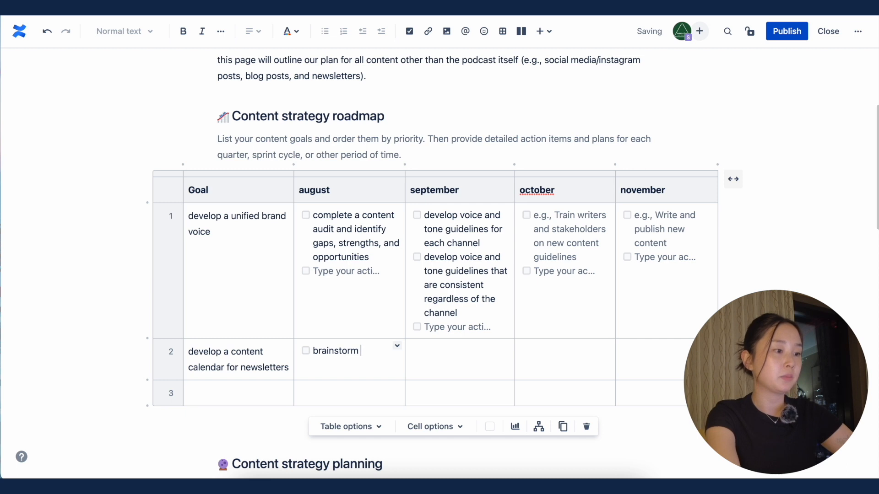
pyautogui.write('ideas for newsletter content')
# Step: Add the September action item "draft newsletter content" to the newsletter calendar goal
pyautogui.click(426, 348)
pyautogui.click(413, 35)
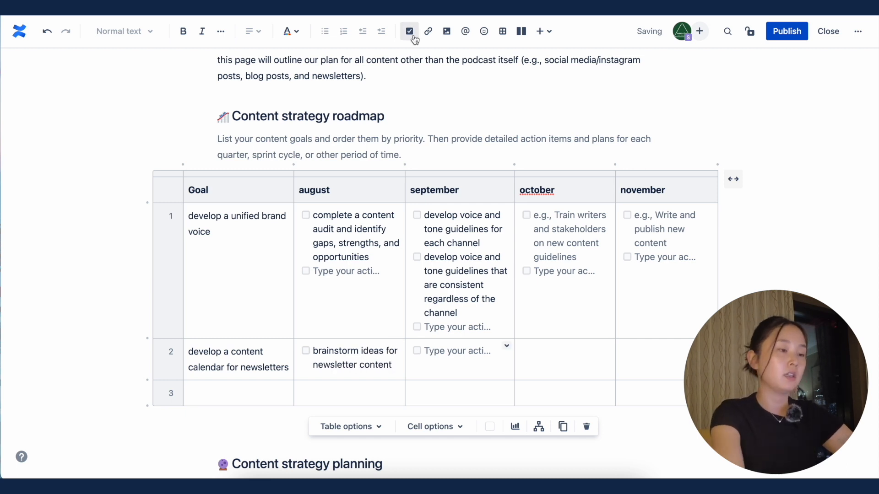
pyautogui.write('draft')
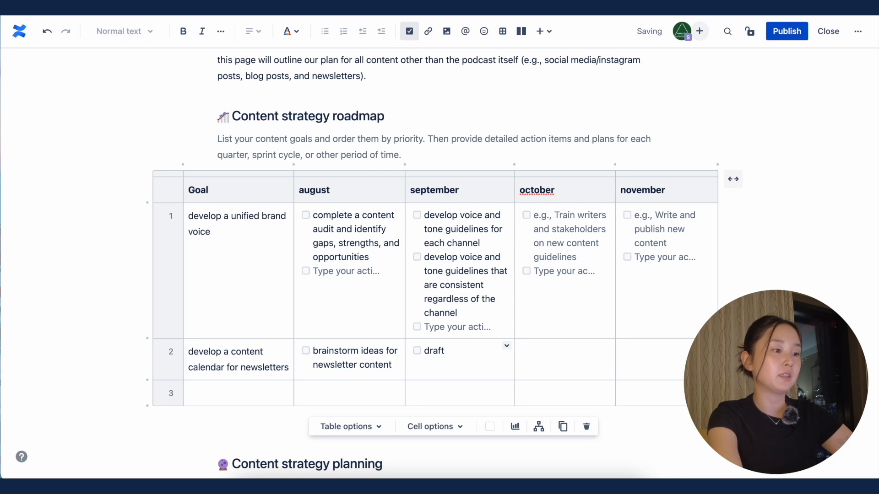
# Step: Replace the placeholder under Action item in the planning table with a copy of the August content audit item, as plain text without its checkbox
pyautogui.scroll(-6, 577, 320)
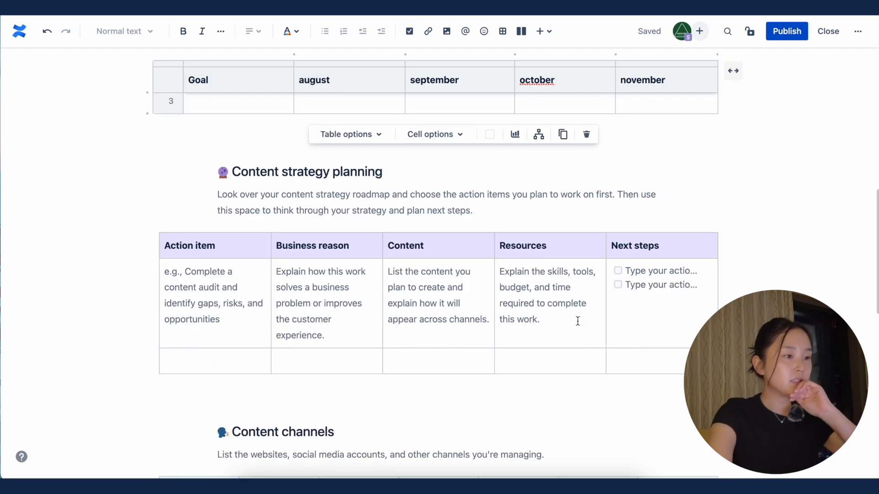
pyautogui.scroll(-1, 577, 321)
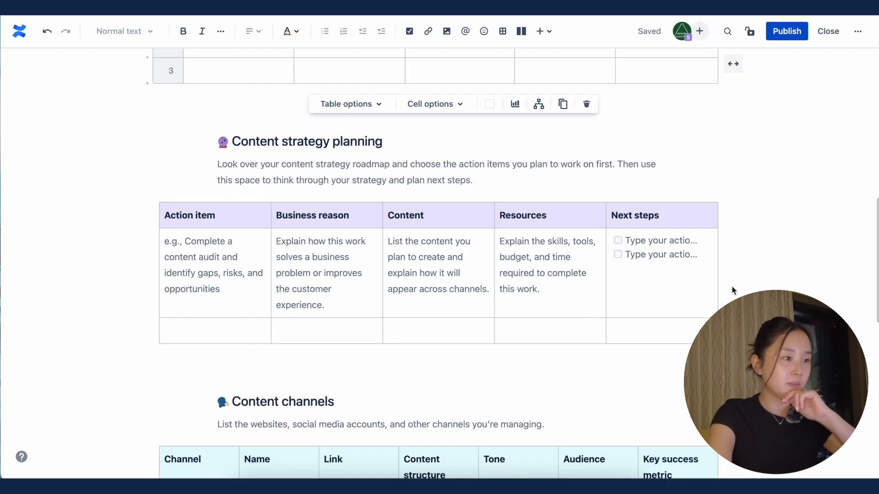
pyautogui.scroll(5, 731, 285)
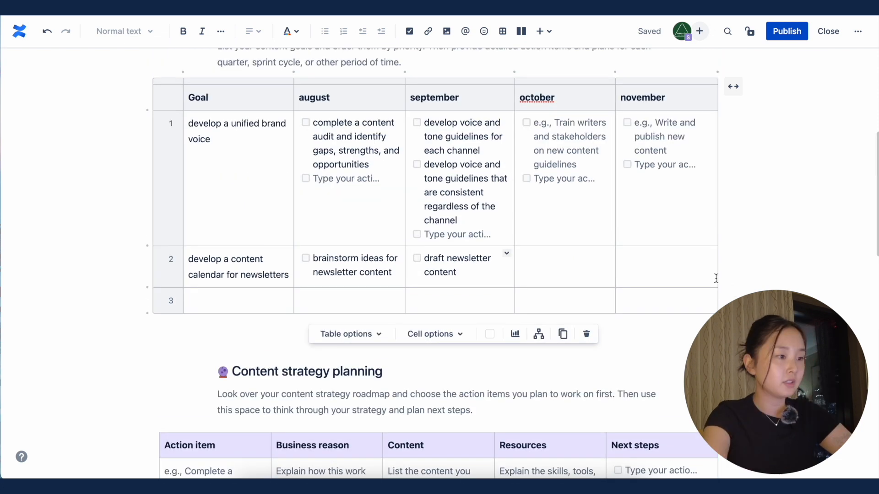
pyautogui.moveTo(313, 122); pyautogui.dragTo(383, 161)
pyautogui.hotkey('ctrl', 'c')
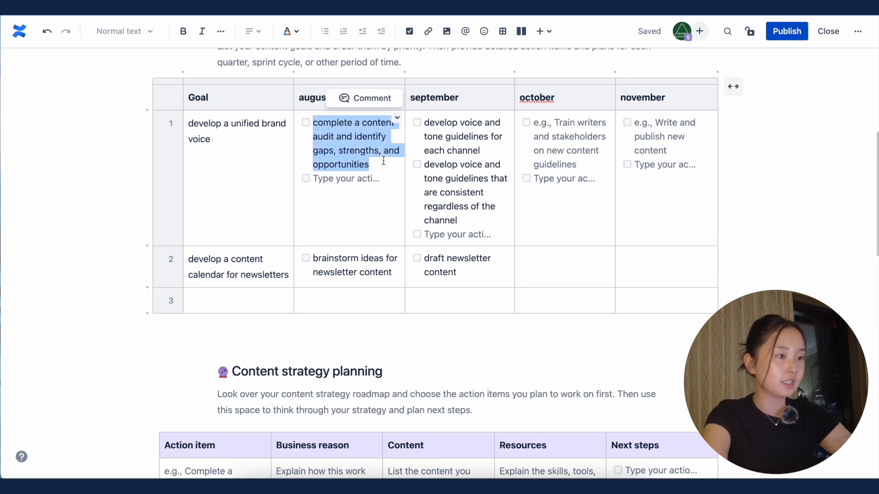
pyautogui.scroll(-4, 383, 161)
pyautogui.click(229, 327)
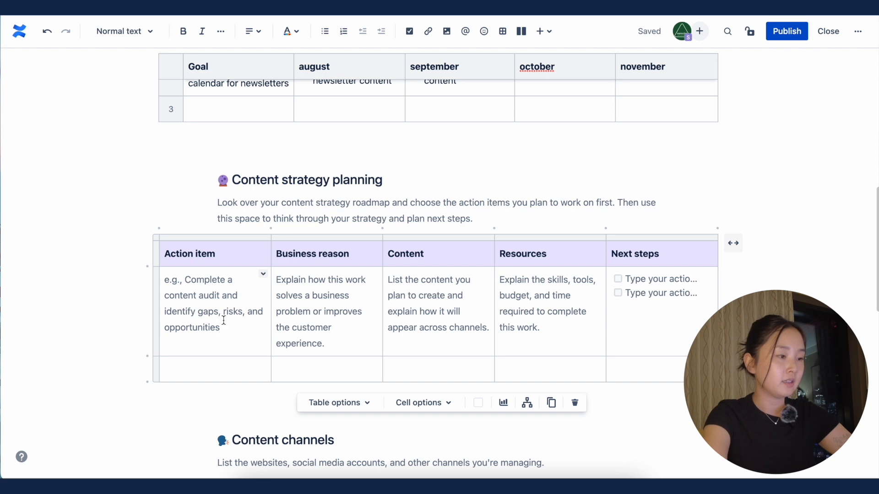
pyautogui.hotkey('ctrl', 'a')
pyautogui.press('BackSpace')
pyautogui.hotkey('ctrl', 'v')
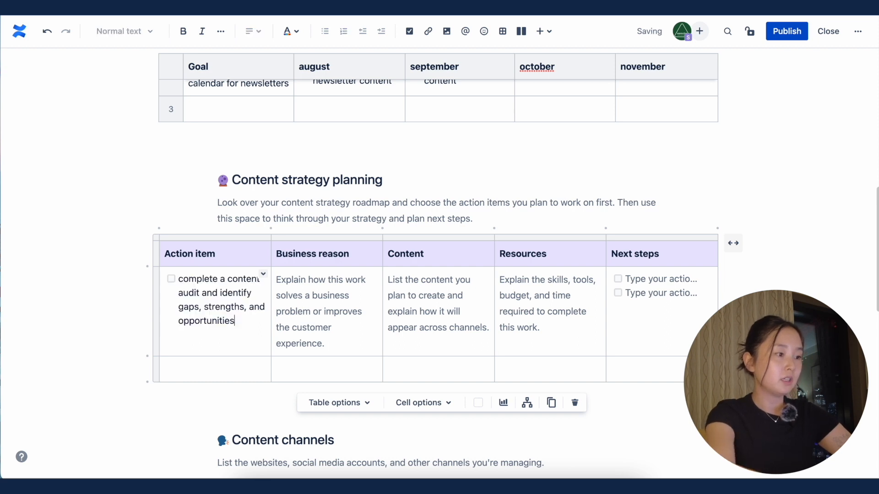
pyautogui.click(180, 282)
pyautogui.press('BackSpace')
# Step: Enter Business reason "understanding what we're already doing well to identify where we can improve and what type of content we are currently missing (and want to share)"
pyautogui.press('Tab')
pyautogui.write('understanding hat')
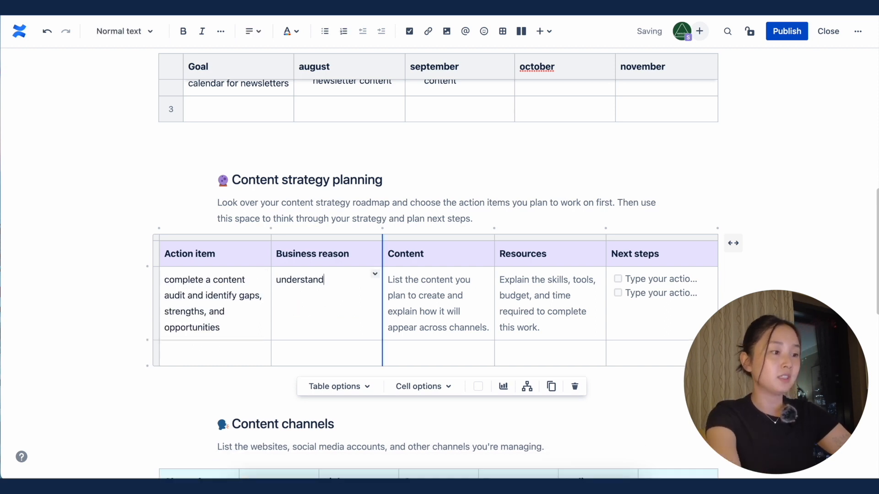
pyautogui.press('BackSpace')
pyautogui.press('BackSpace')
pyautogui.press('BackSpace')
pyautogui.press('BackSpace')
pyautogui.write("what we're already doing well to ide")
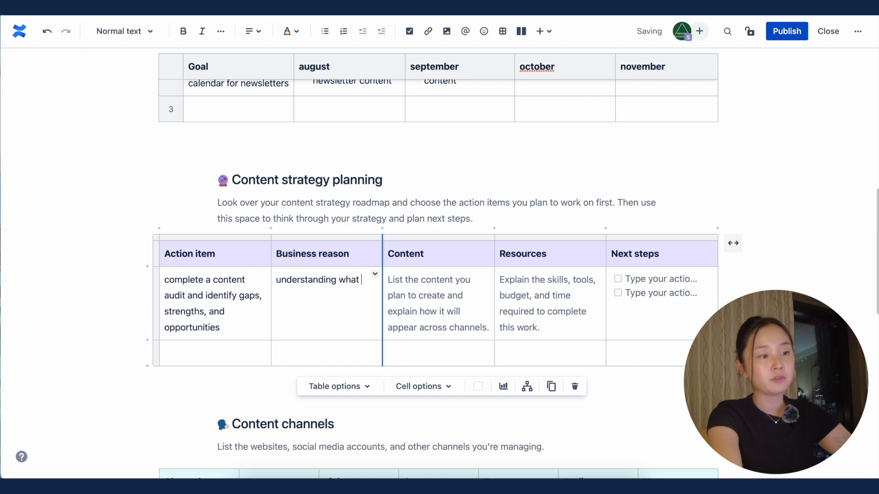
pyautogui.write('ntify where we can improve and what type of content we are currently missing (and want to share')
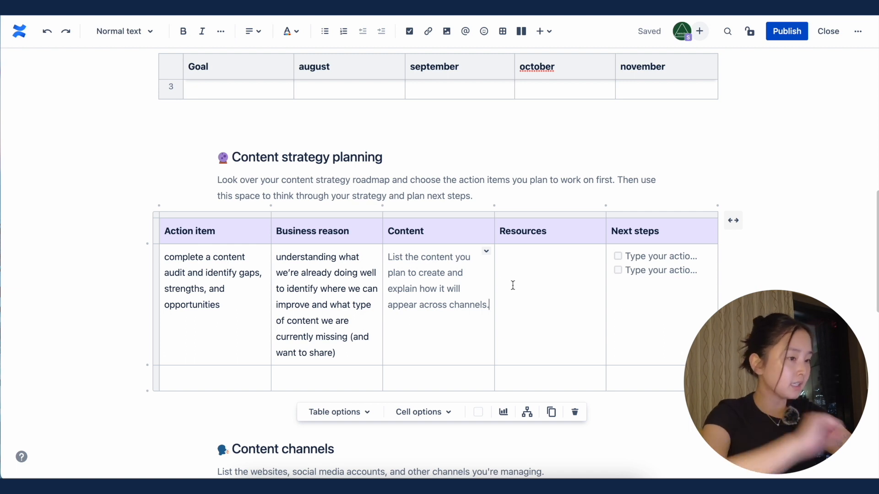
# Step: Delete the Content column from the content strategy planning table
pyautogui.rightClick(433, 239)
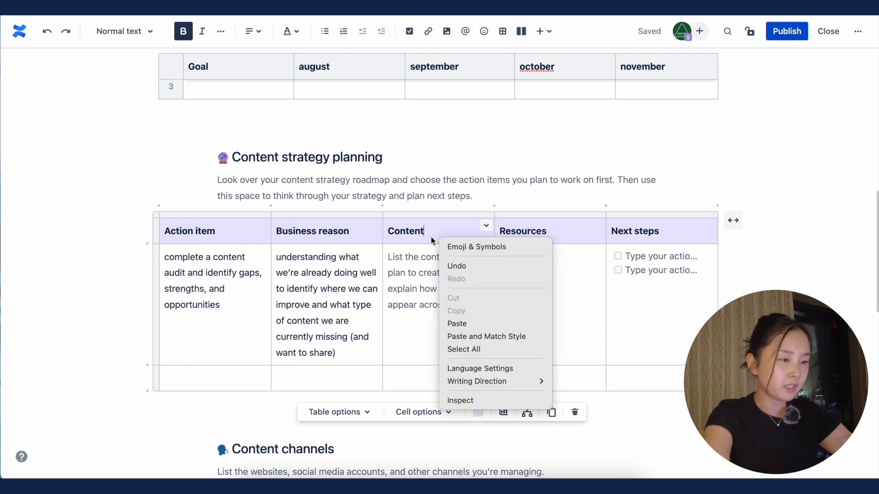
pyautogui.click(486, 229)
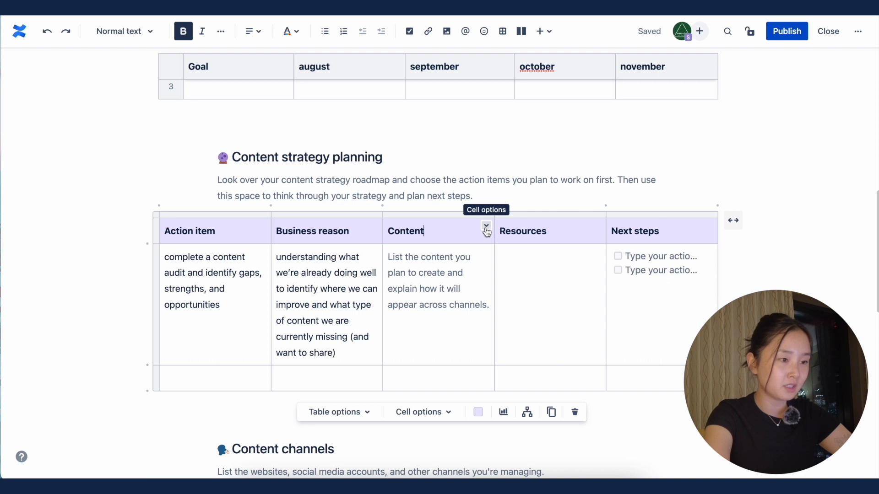
pyautogui.click(486, 226)
pyautogui.click(574, 302)
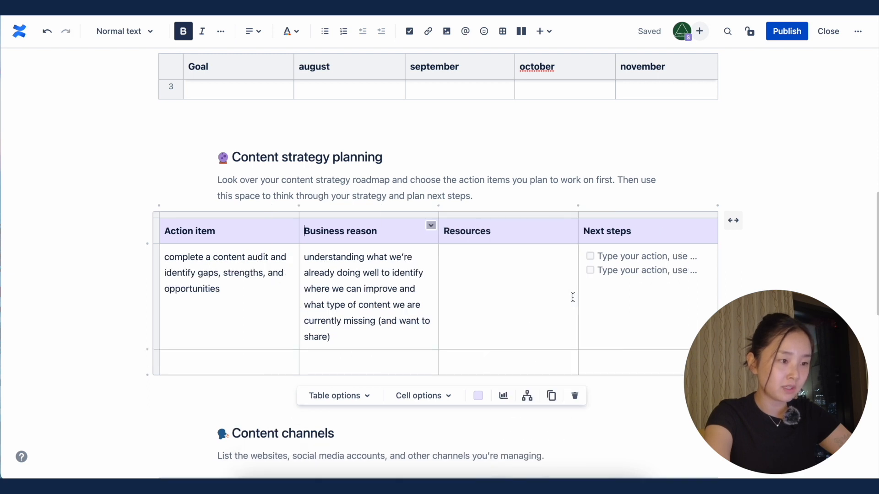
# Step: Enter "working session to discuss gaps and opportunities" as the Resources for the content audit action item
pyautogui.click(545, 284)
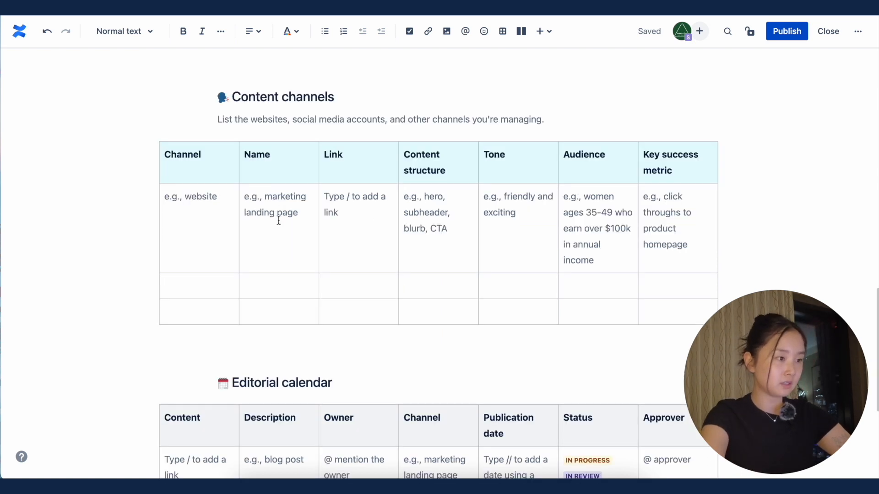
pyautogui.click(199, 222)
pyautogui.write('instagra')
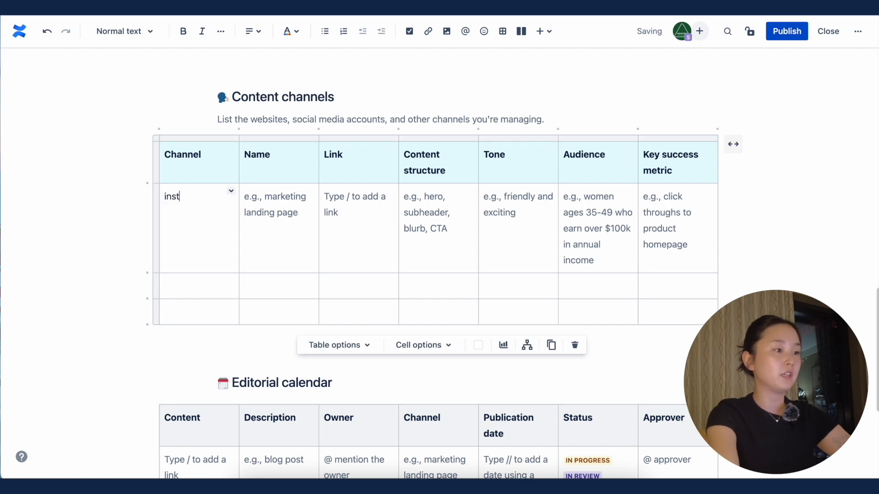
pyautogui.write('m')
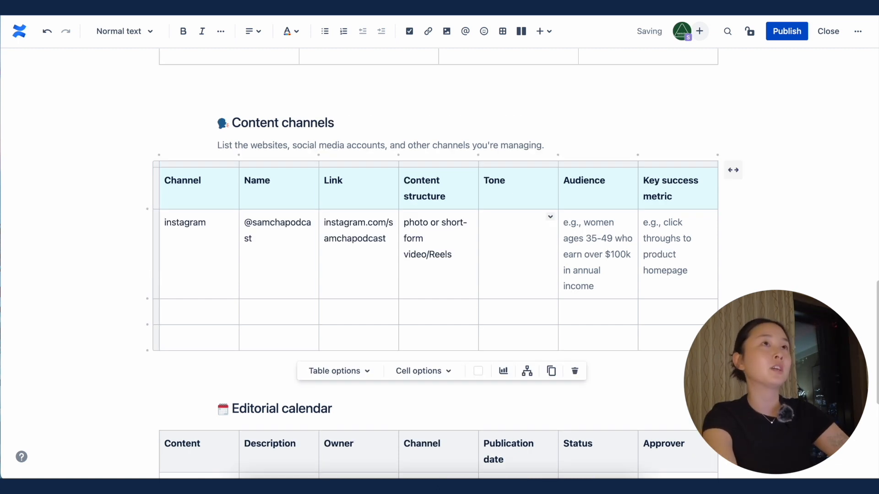
pyautogui.write('casual')
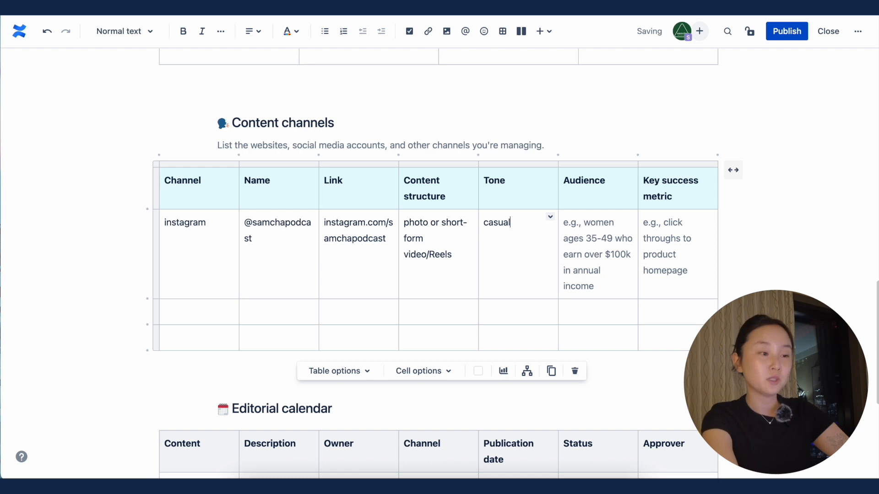
pyautogui.write(', insivational, empathetic')
# Step: List "views on reels", "likes" and "followers" on separate lines as the Instagram key success metrics, leaving Audience empty
pyautogui.press('Tab')
pyautogui.press('Tab')
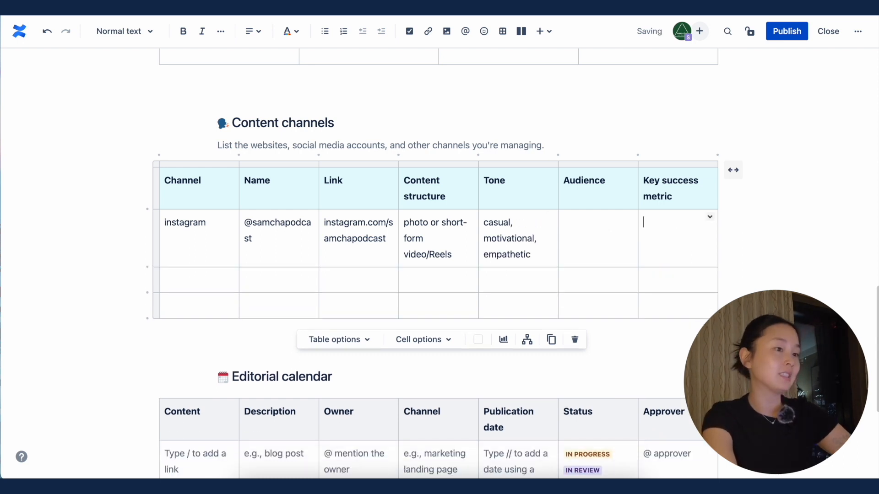
pyautogui.write('vi')
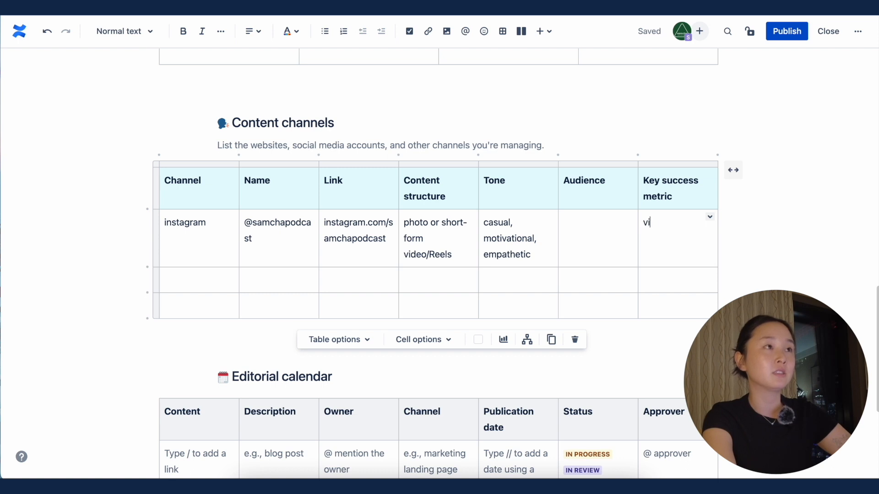
pyautogui.write('ews on reels')
pyautogui.press('Return')
pyautogui.write('likes')
pyautogui.press('Return')
pyautogui.write('followers')
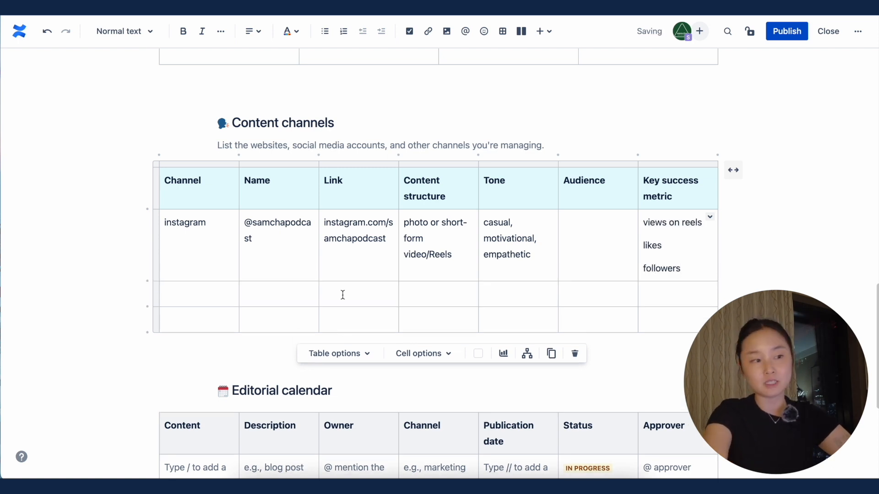
# Step: Add a second channel row with channel "newsletter", name "TBD" and link "distributed via email using squarespace"
pyautogui.press('Tab')
pyautogui.scroll(-1, 416, 277)
pyautogui.write('newsletter')
pyautogui.press('Tab')
pyautogui.write('TBD')
pyautogui.press('Tab')
pyautogui.write('distributed via email using squarespace')
# Step: Complete the newsletter row with structure "long-form text with photos and GIFs integrated", tone "casual, personal" and metrics "subscribers" and "clicks on CTAs"
pyautogui.press('Tab')
pyautogui.write('long-form te')
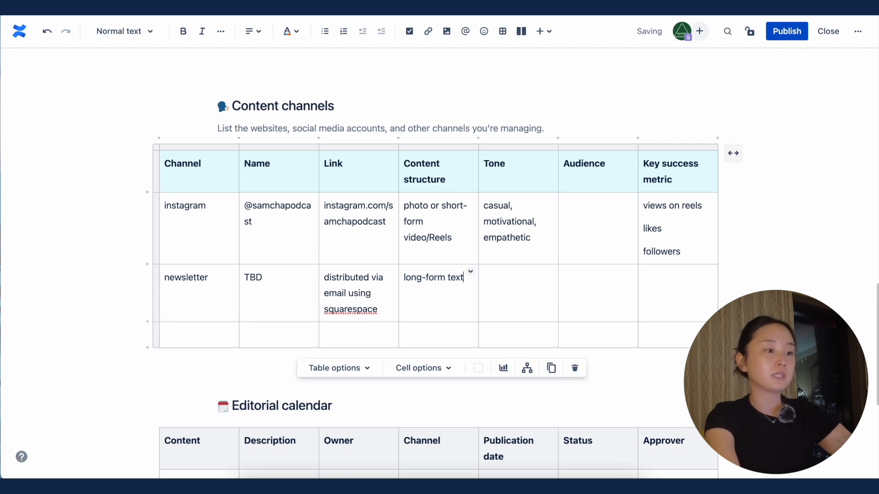
pyautogui.write('xt with photos and GIFs integrated')
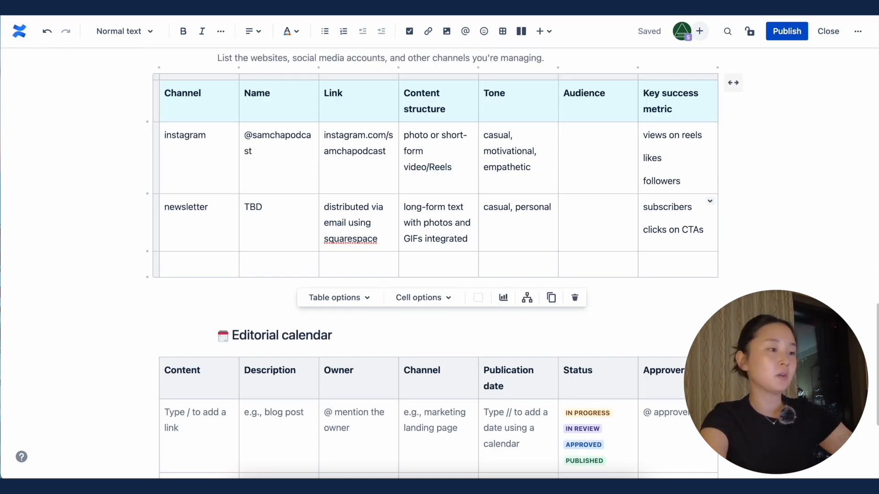
pyautogui.scroll(1, 435, 256)
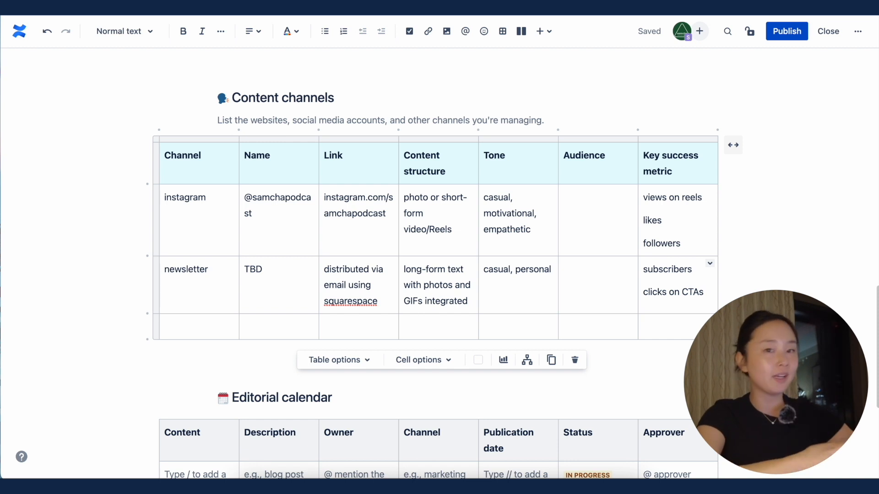
# Step: Look over the Editorial calendar and Resources sections and publish the content strategy page
pyautogui.scroll(-4, 674, 350)
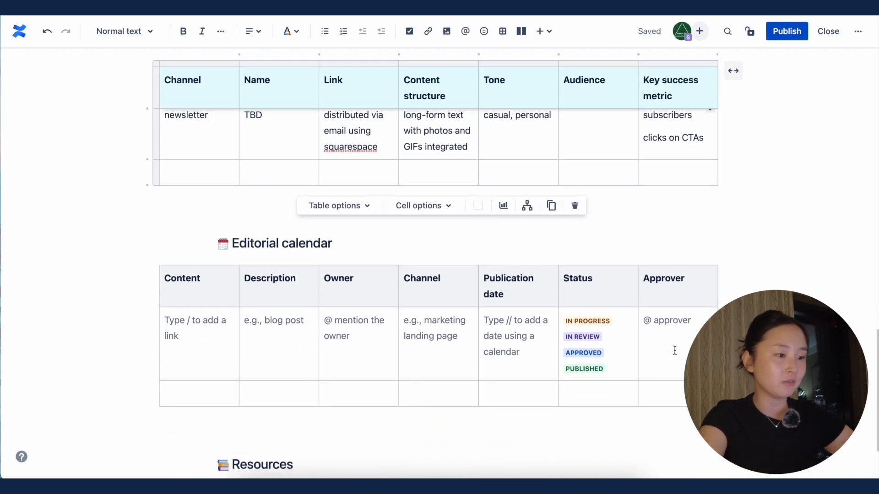
pyautogui.scroll(-2, 674, 350)
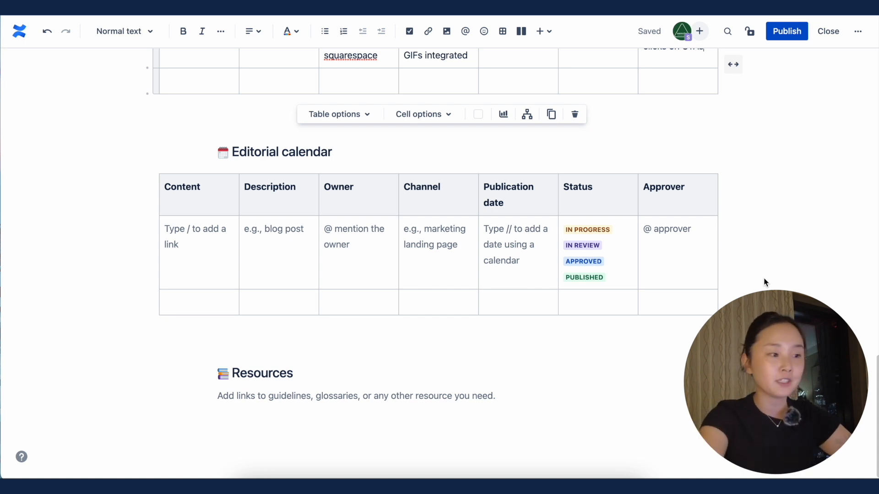
pyautogui.scroll(-1, 764, 277)
pyautogui.click(287, 392)
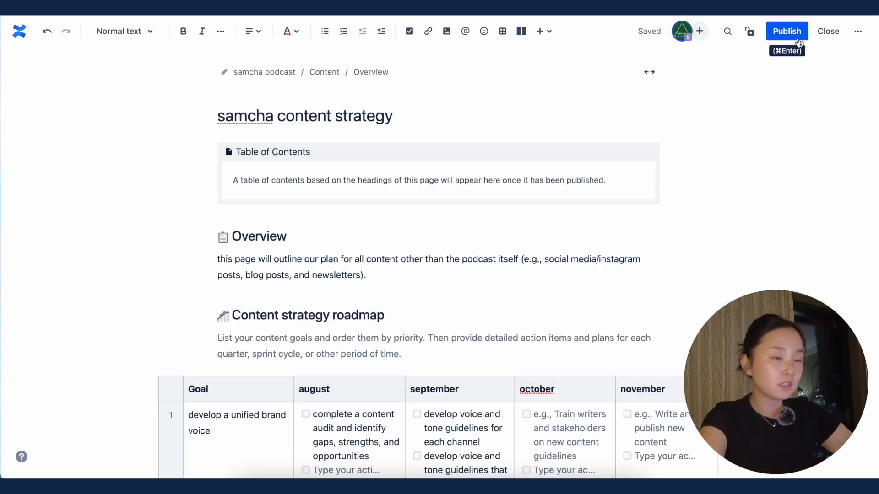
pyautogui.click(789, 32)
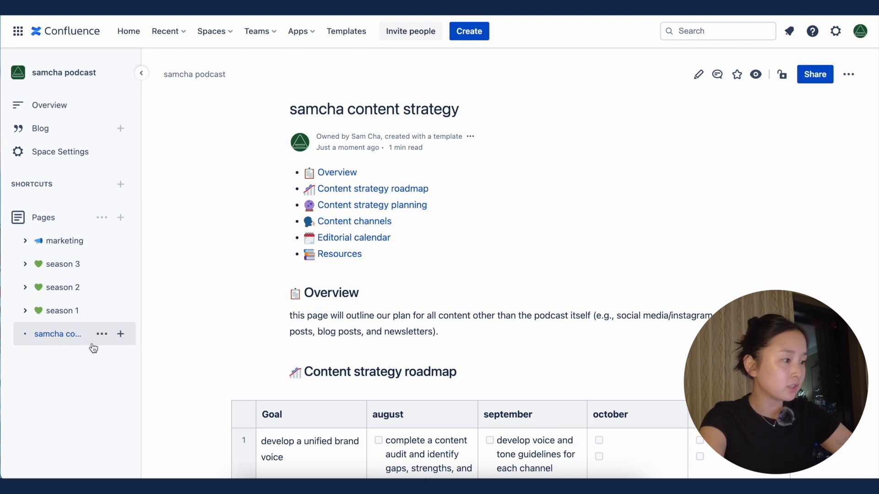
# Step: Use the published page's contents links to view the roadmap and editorial calendar, and review the tables
pyautogui.moveTo(78, 343)
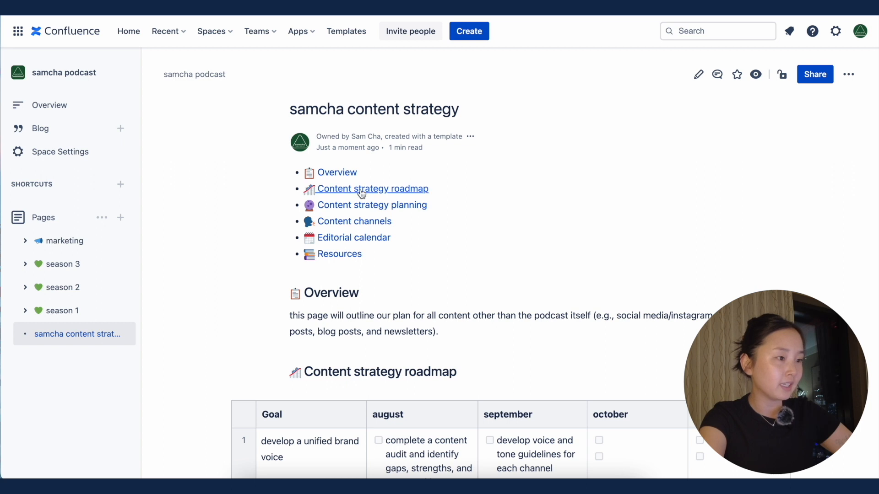
pyautogui.click(363, 191)
pyautogui.scroll(6, 365, 192)
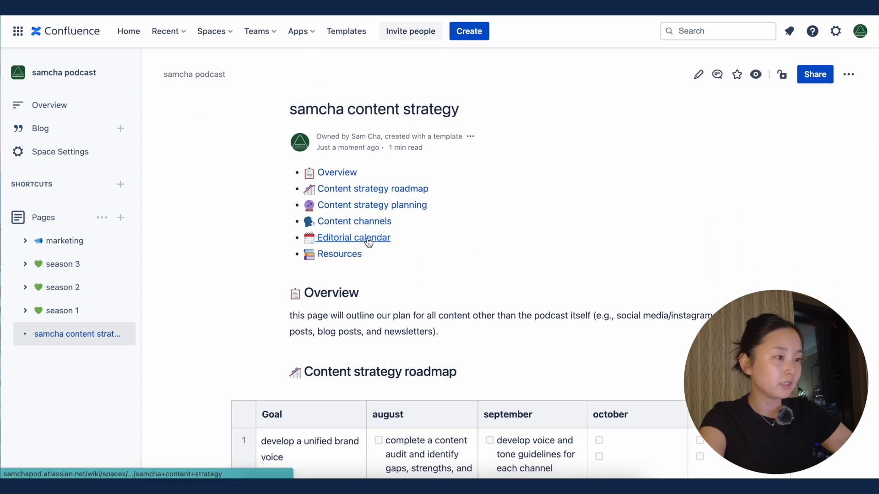
pyautogui.click(369, 238)
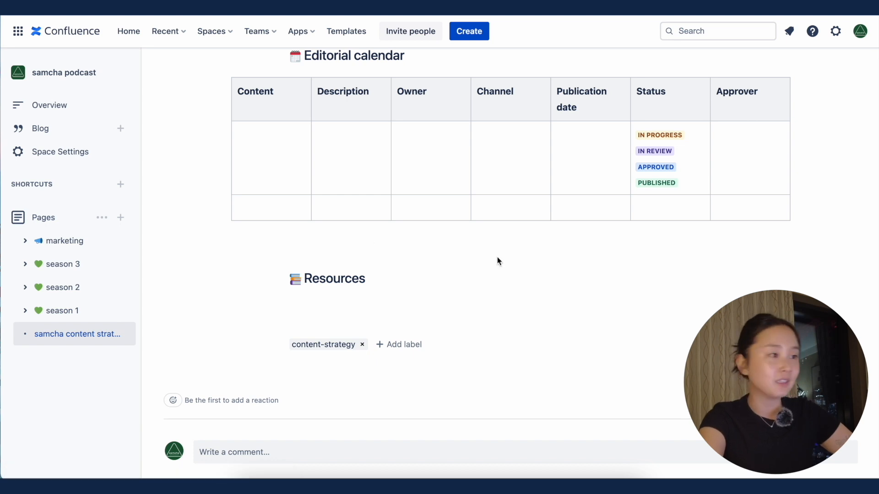
pyautogui.scroll(10, 499, 260)
pyautogui.scroll(-5, 498, 261)
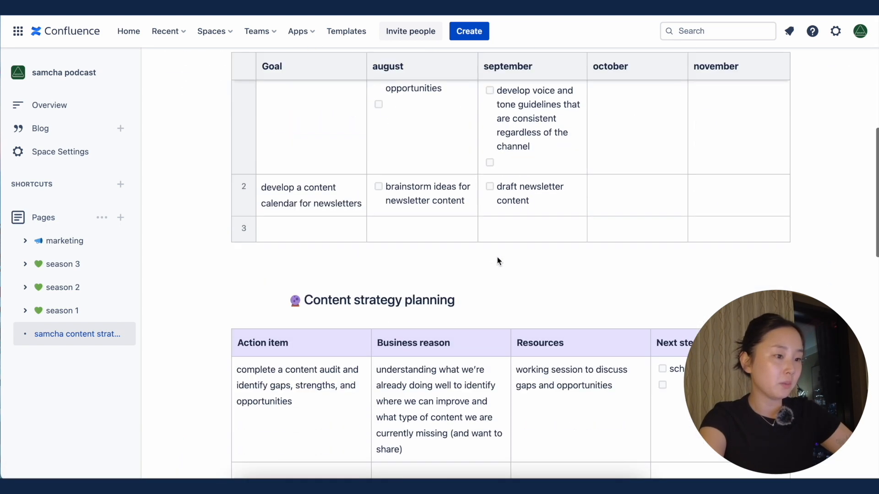
pyautogui.scroll(-3, 498, 261)
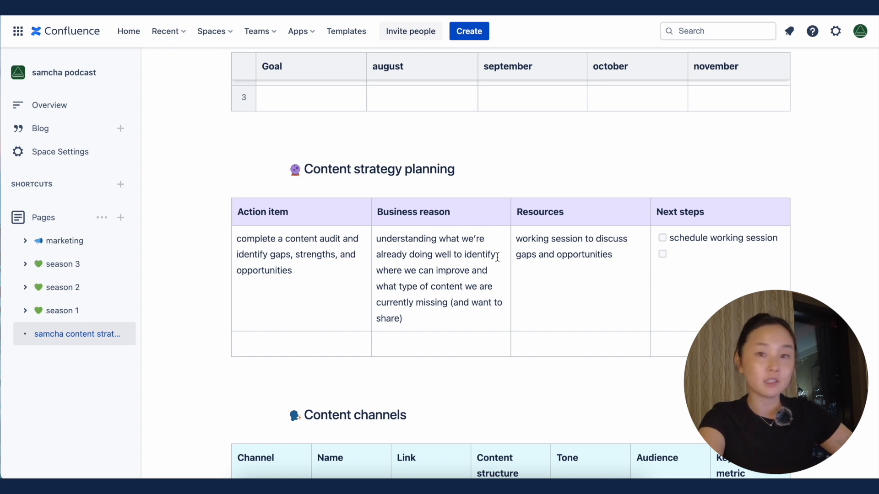
pyautogui.scroll(-10, 498, 258)
# Step: Create a new page from the starred Product launch template
pyautogui.click(346, 32)
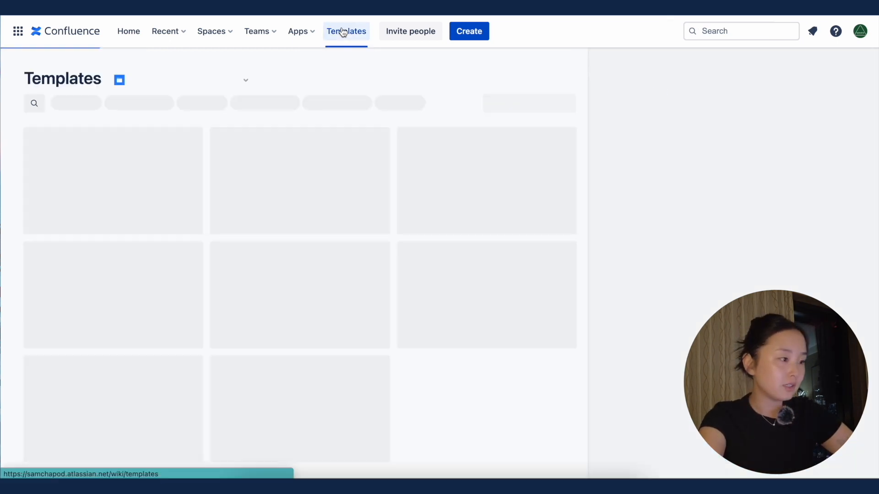
pyautogui.click(96, 103)
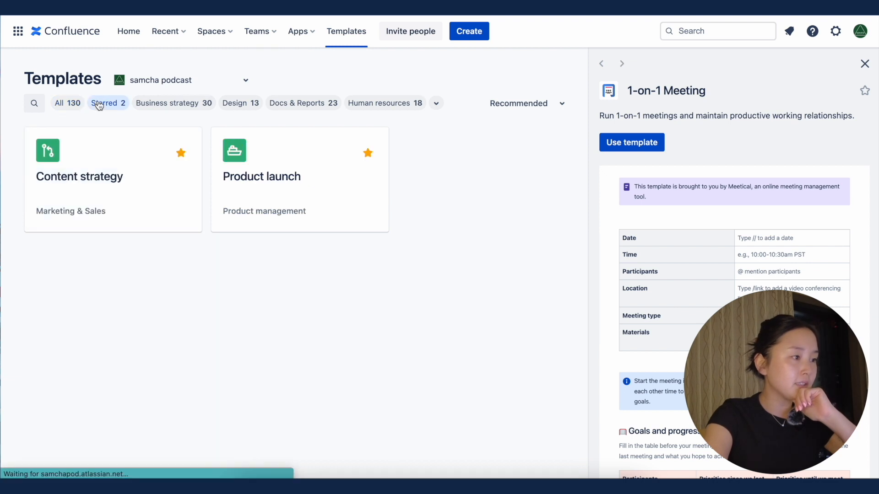
pyautogui.click(328, 197)
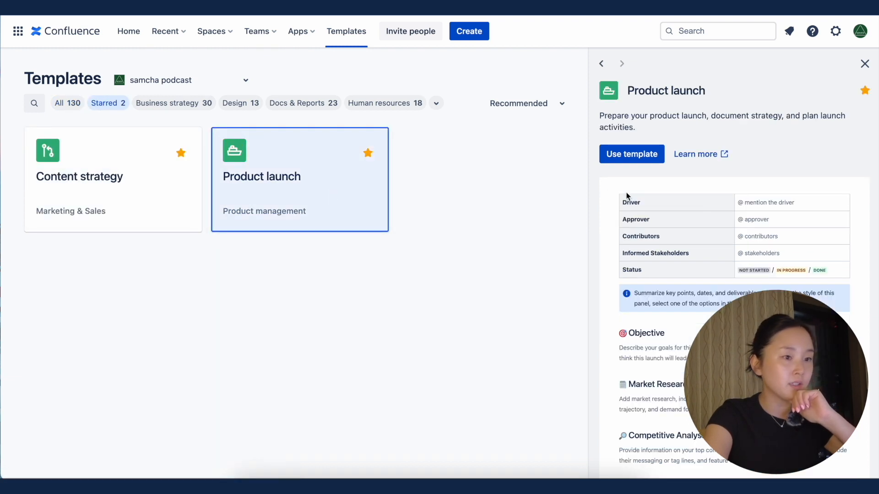
pyautogui.click(647, 158)
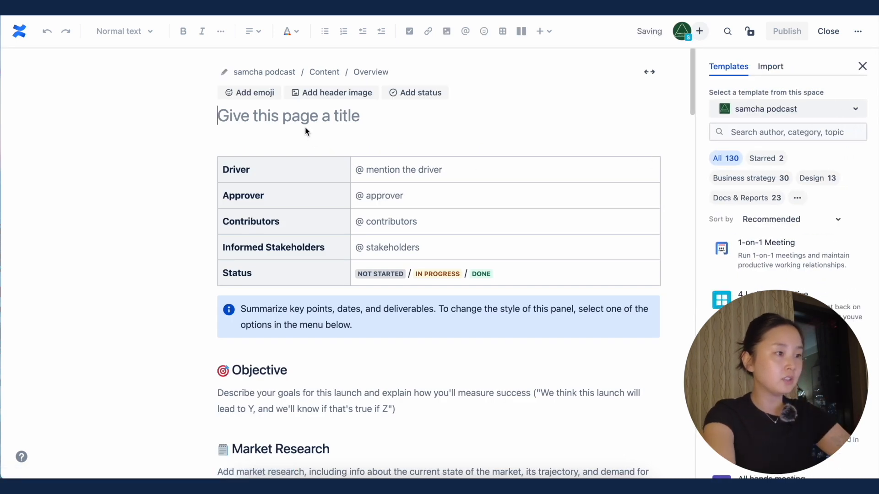
# Step: Title the new product launch page "samcha merch"
pyautogui.write('merch')
pyautogui.press('BackSpace')
pyautogui.press('BackSpace')
pyautogui.press('BackSpace')
pyautogui.press('BackSpace')
pyautogui.press('BackSpace')
pyautogui.write('samcha merch')
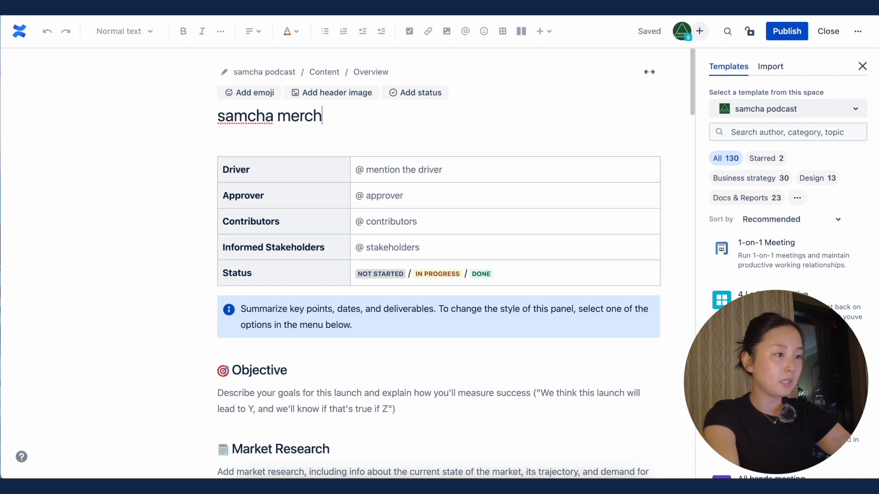
pyautogui.click(405, 201)
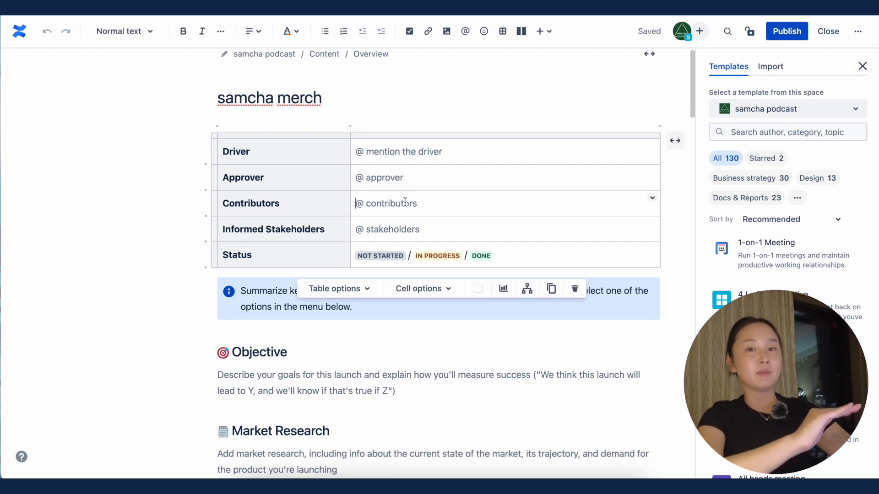
pyautogui.click(109, 326)
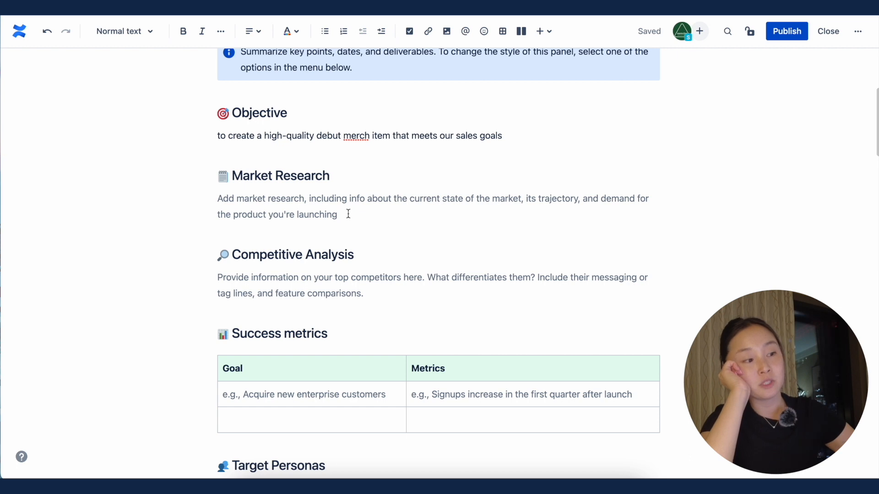
# Step: Replace the Market Research placeholder with "TBD - tote bag and stickers" and color the text dark red
pyautogui.click(348, 214)
pyautogui.write('TBD - tote bag')
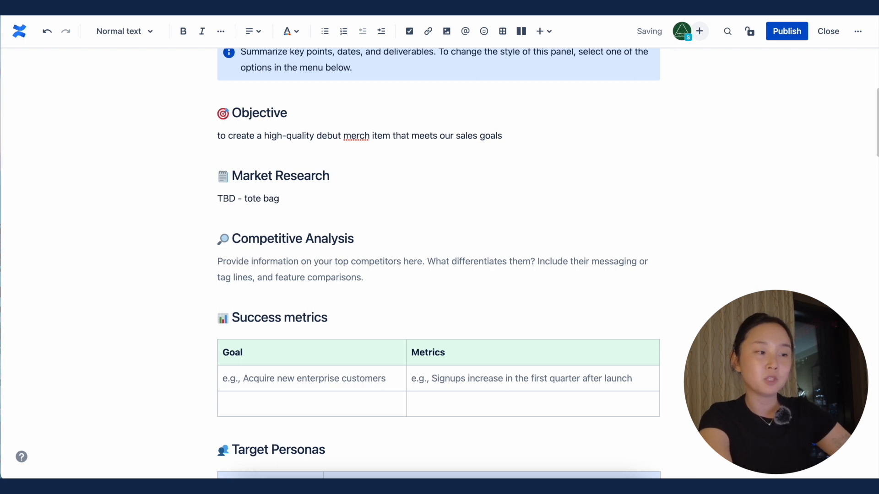
pyautogui.write(' and stickers')
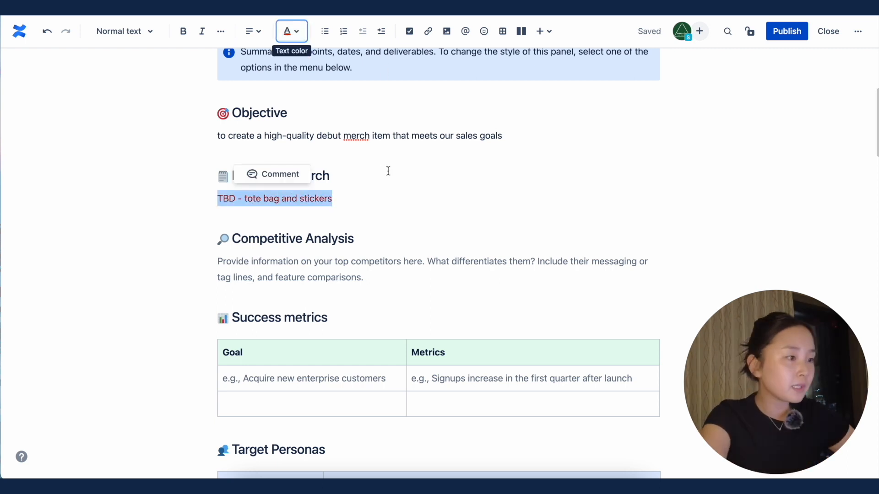
pyautogui.click(376, 201)
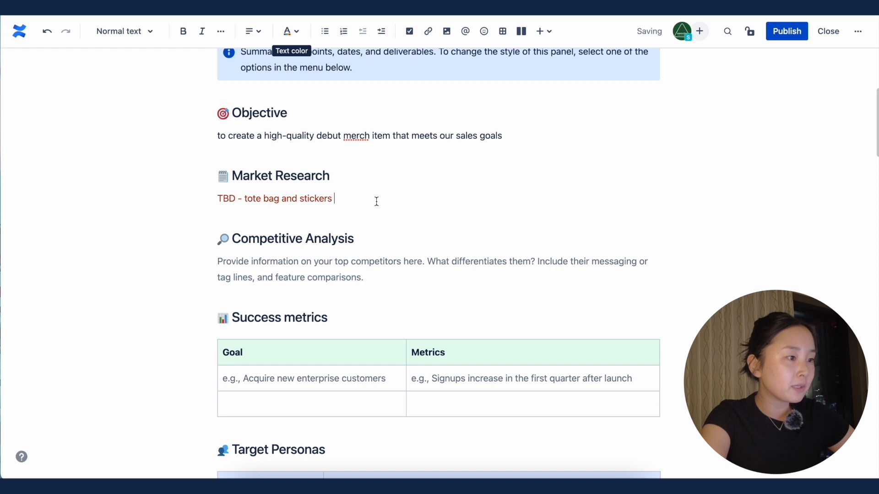
# Step: Fill the Success metrics table with "acquire new listeners" / "# of listens post merch launch" and "create a product that our listeners enjoy" / "sales"
pyautogui.scroll(-2, 534, 209)
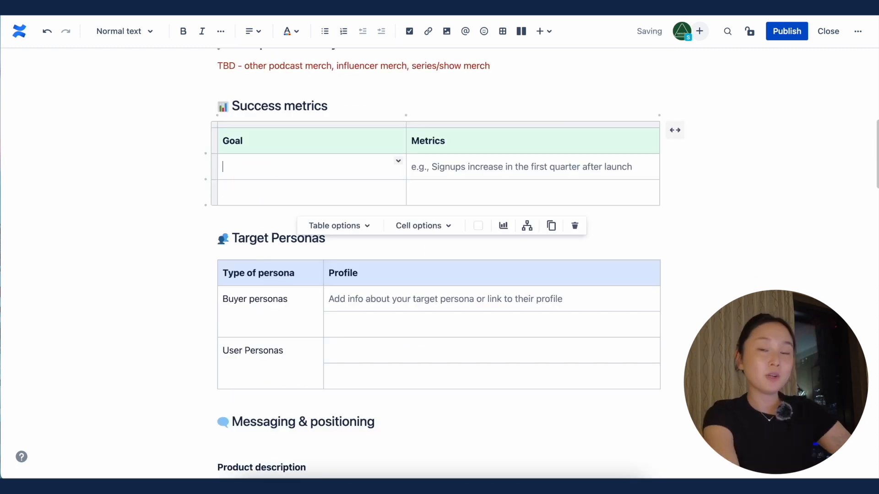
pyautogui.write('acquire new listeners')
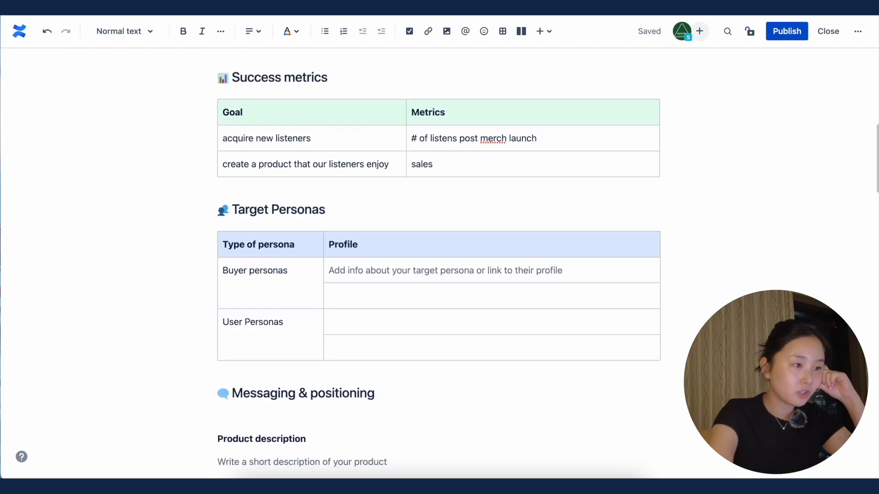
pyautogui.scroll(-1, 439, 260)
pyautogui.scroll(-2, 438, 265)
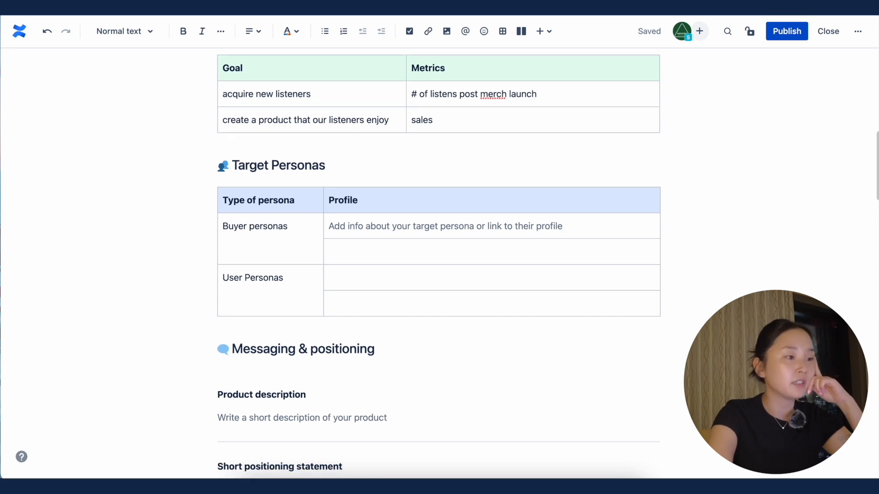
# Step: Examine the Target Personas and Messaging & positioning sections of the merch launch page
pyautogui.scroll(-1, 438, 260)
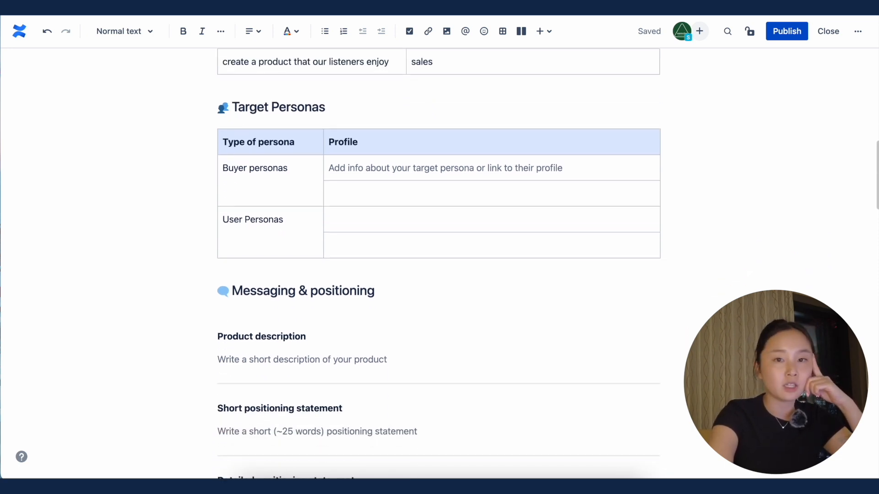
pyautogui.scroll(-6, 438, 259)
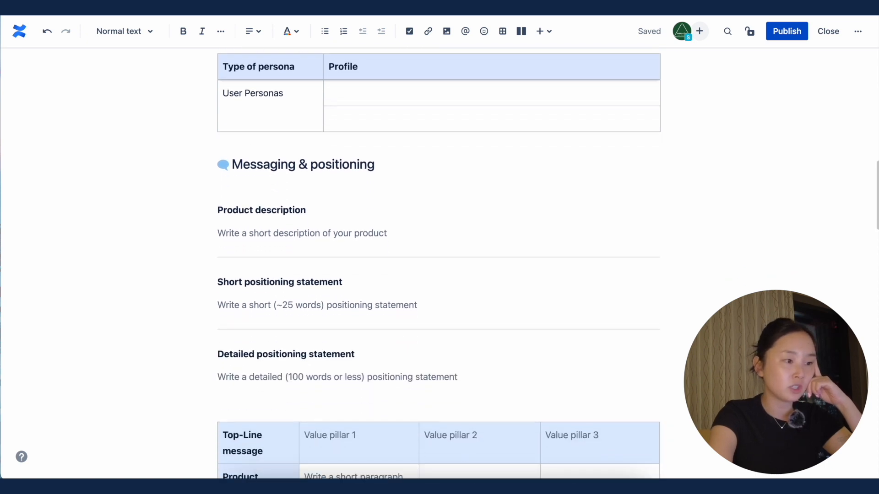
pyautogui.scroll(-1, 438, 260)
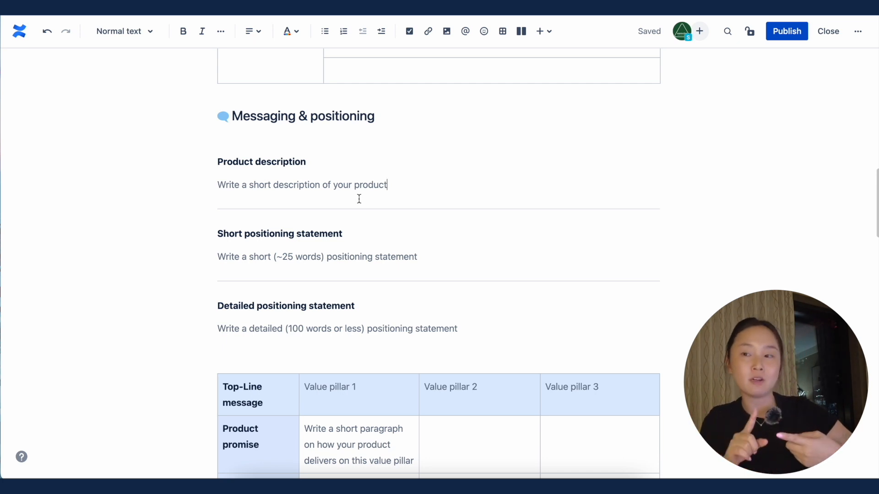
# Step: Fill in the Product description with "make sure this is informative but also fun/clever/in our tone of voice"
pyautogui.write('in')
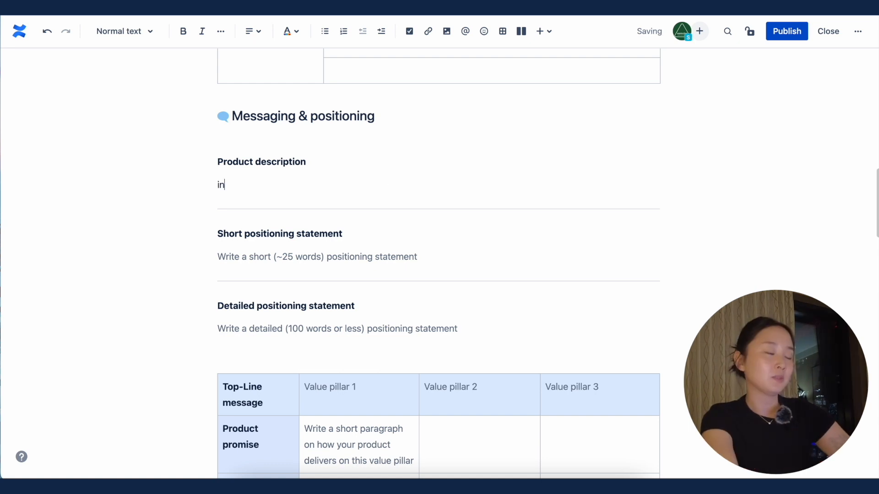
pyautogui.write('formative')
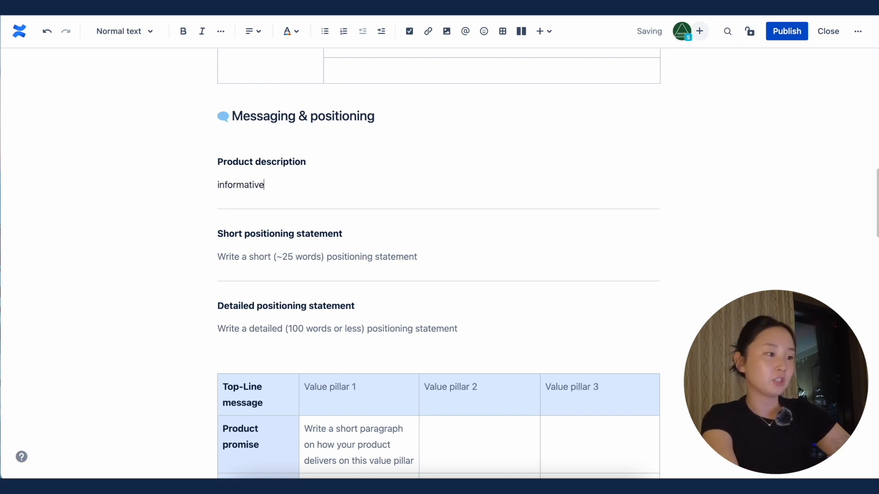
pyautogui.click(217, 185)
pyautogui.write('make sure this is')
pyautogui.press('End')
pyautogui.write('but also ')
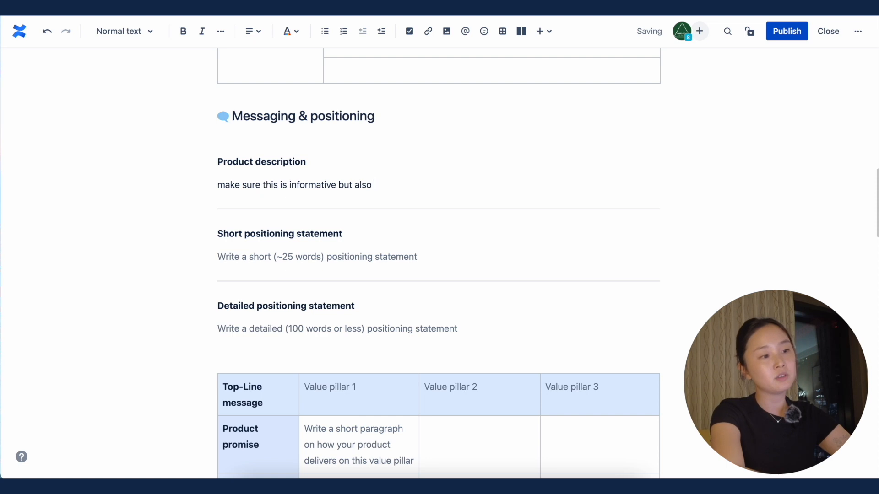
pyautogui.write('fun/clever')
pyautogui.press('BackSpace')
pyautogui.press('BackSpace')
pyautogui.press('BackSpace')
pyautogui.write('ever/in our tone of voice')
# Step: Fill Value pillar 1 with a "high-quality, functional" product promise and pain points "lack of storage, non-functional strap", coloring the text dark red
pyautogui.scroll(-5, 406, 204)
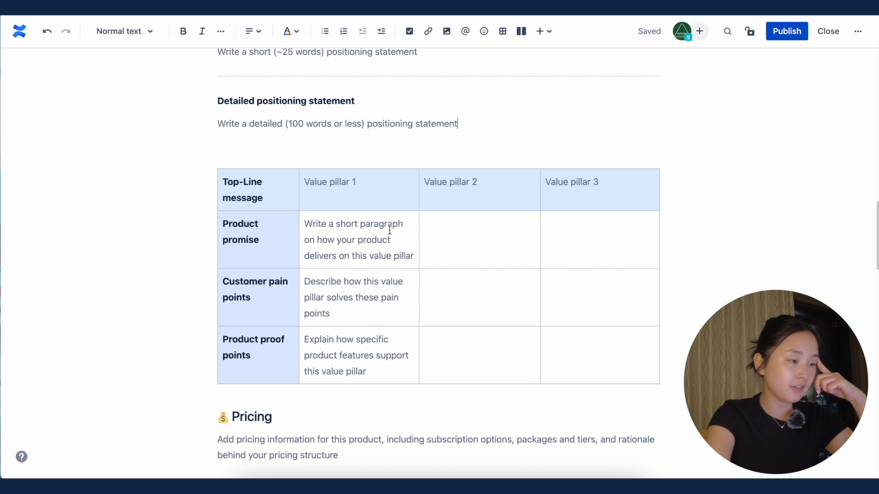
pyautogui.click(342, 224)
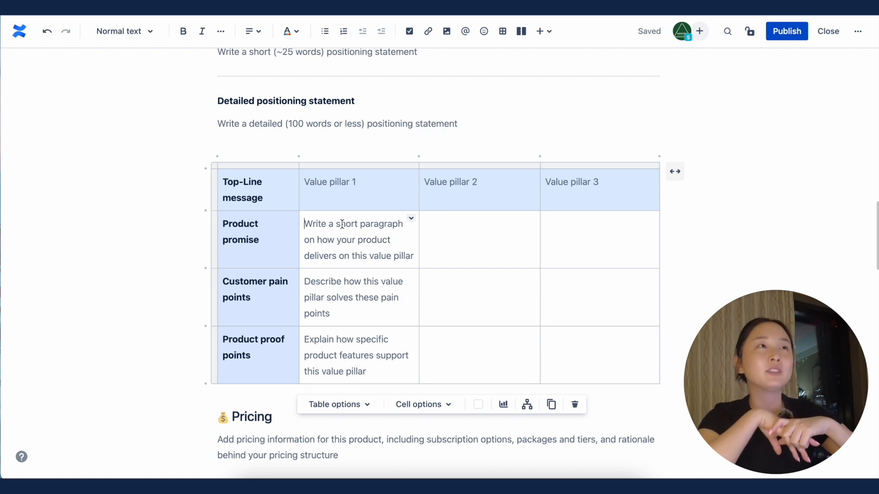
pyautogui.write('high-quality, functional,')
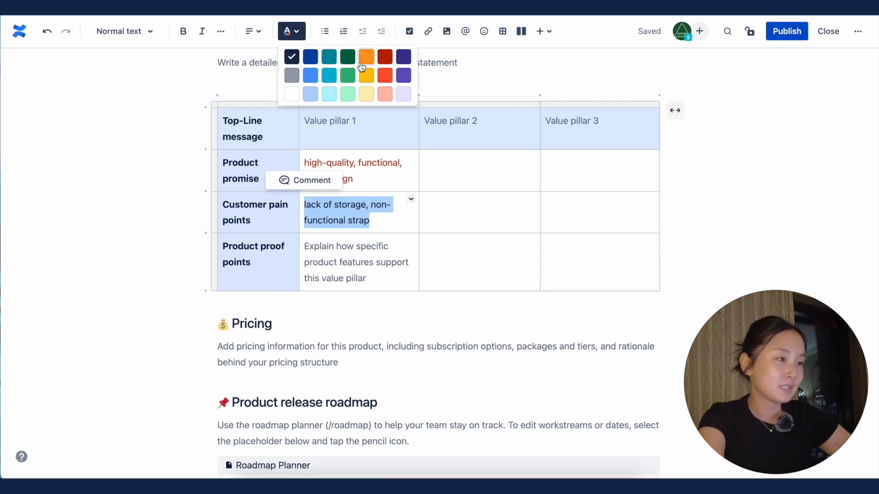
pyautogui.click(384, 58)
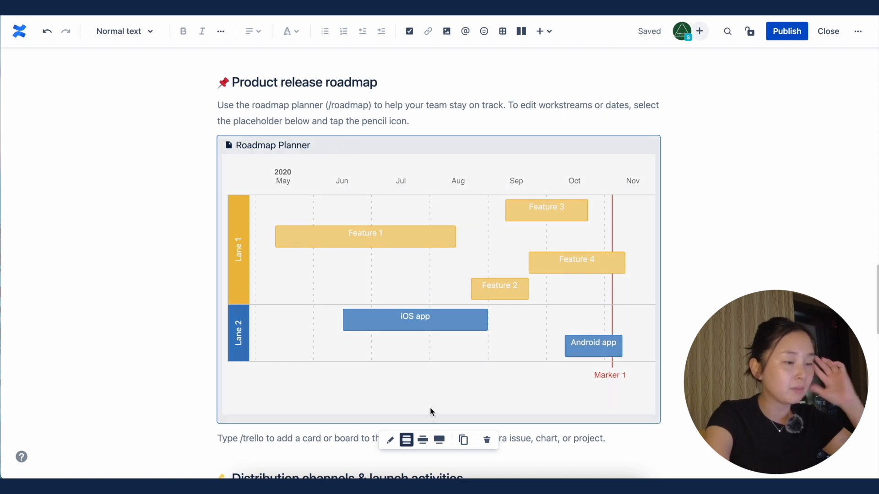
# Step: Open the Product release roadmap for editing and add a new lane and a new bar
pyautogui.click(390, 440)
pyautogui.scroll(-1, 93, 303)
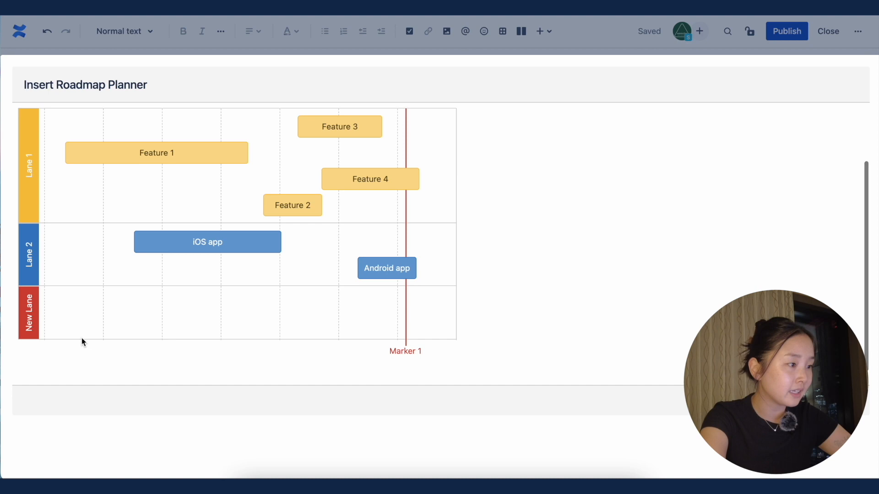
pyautogui.scroll(3, 81, 343)
pyautogui.click(115, 130)
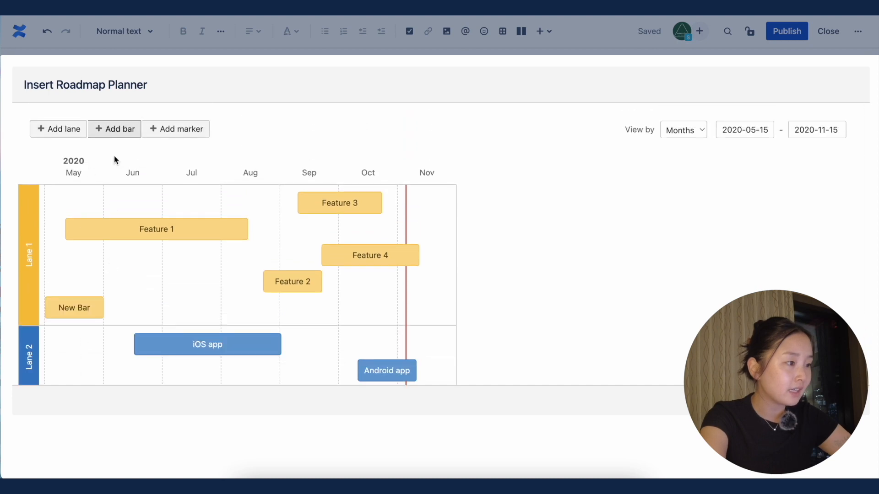
# Step: Move the new bar into the new red lane, extend it to about late August, and leave the roadmap planner
pyautogui.scroll(-2, 133, 275)
pyautogui.click(89, 272)
pyautogui.moveTo(88, 272)
pyautogui.mouseDown()
pyautogui.moveTo(144, 271)
pyautogui.moveTo(83, 273)
pyautogui.moveTo(85, 319)
pyautogui.mouseUp()
pyautogui.scroll(-2, 87, 284)
pyautogui.moveTo(103, 286); pyautogui.dragTo(258, 297)
pyautogui.scroll(1, 348, 303)
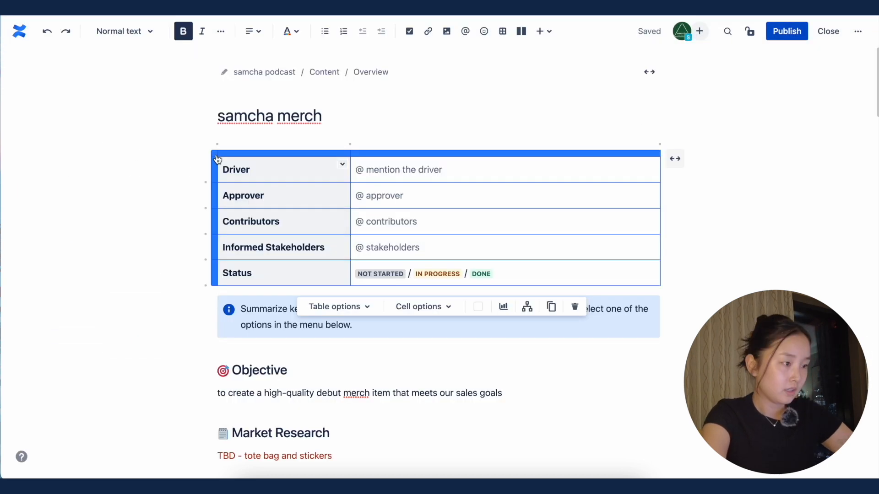
pyautogui.rightClick(217, 158)
pyautogui.press('Escape')
pyautogui.click(575, 306)
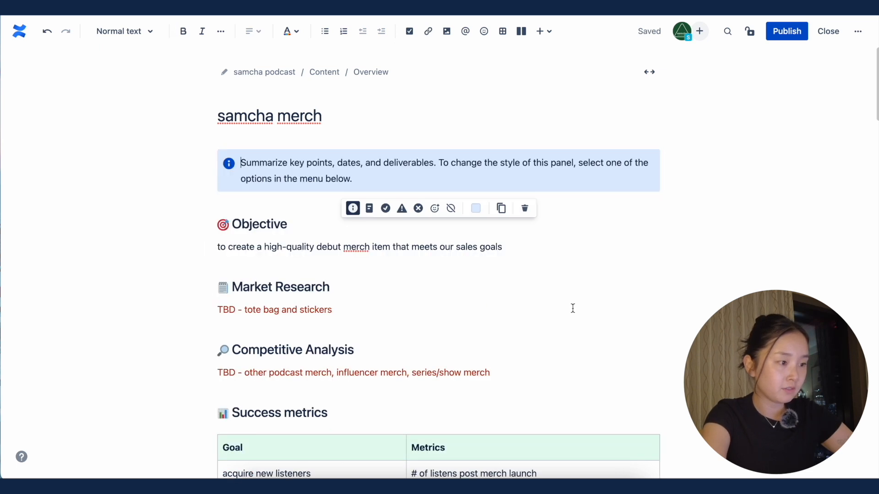
# Step: Insert a table of contents between the info panel and the Objective heading, keeping its default settings
pyautogui.click(243, 211)
pyautogui.press('Return')
pyautogui.write('/table')
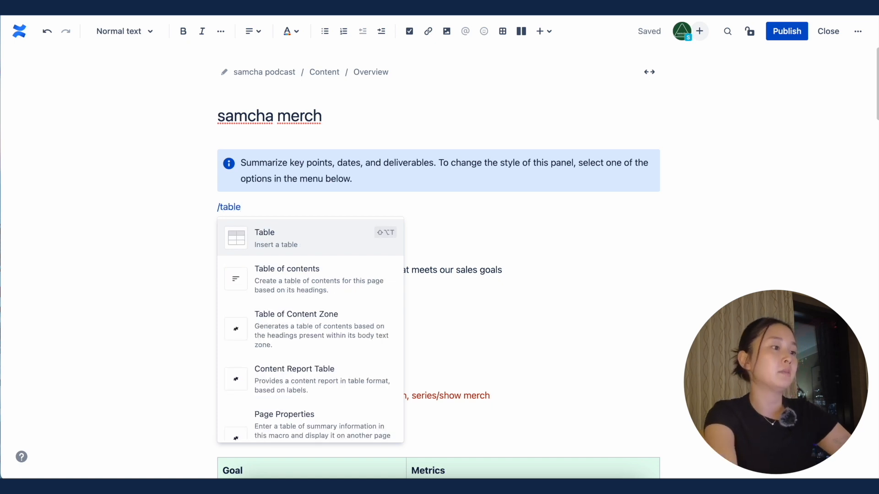
pyautogui.click(287, 277)
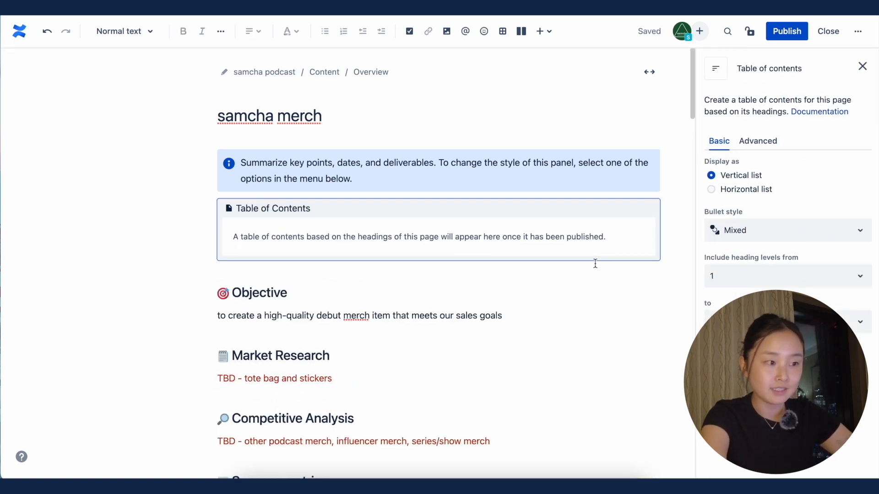
pyautogui.click(864, 66)
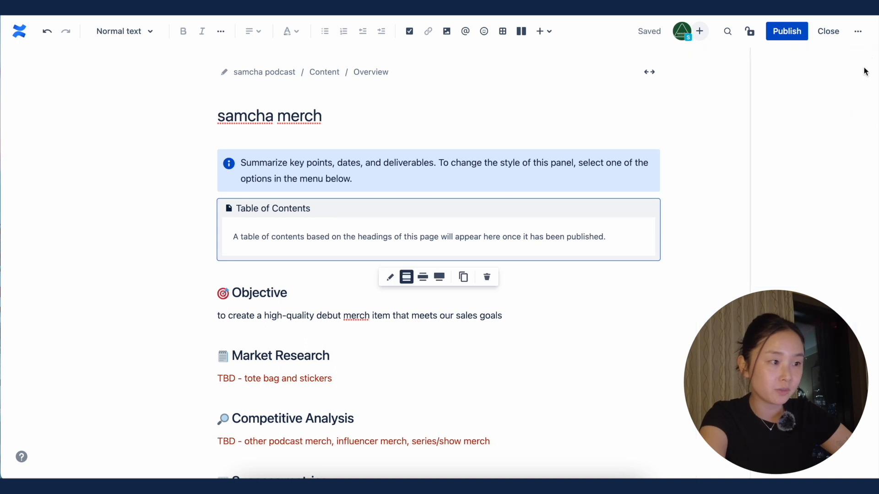
# Step: Publish the samcha merch page and jump to its Success metrics section from the table of contents
pyautogui.click(781, 38)
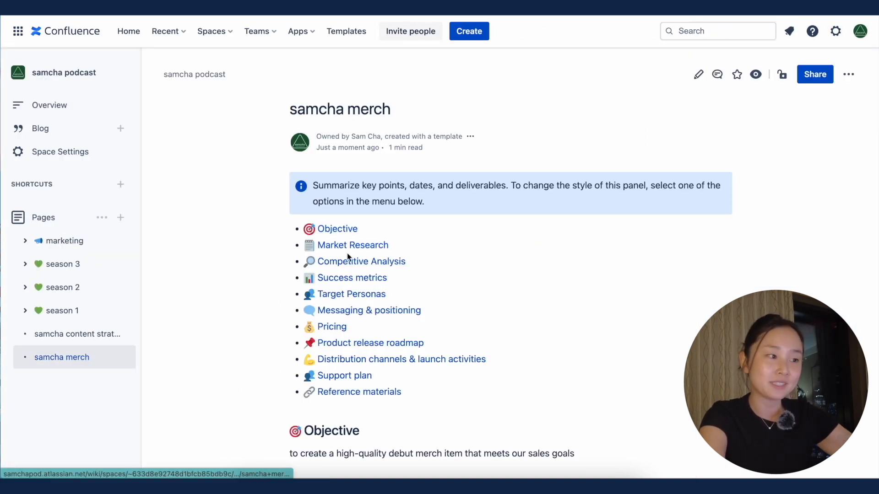
pyautogui.scroll(-1, 349, 365)
pyautogui.scroll(-1, 341, 215)
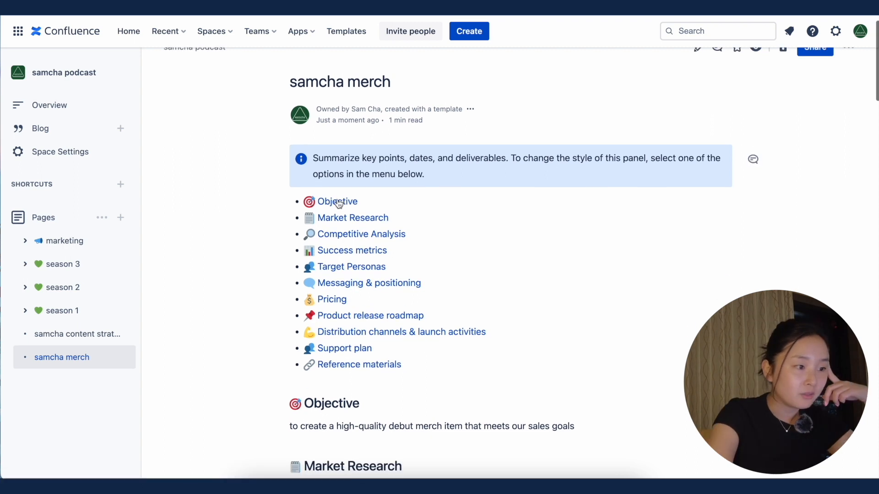
pyautogui.click(338, 255)
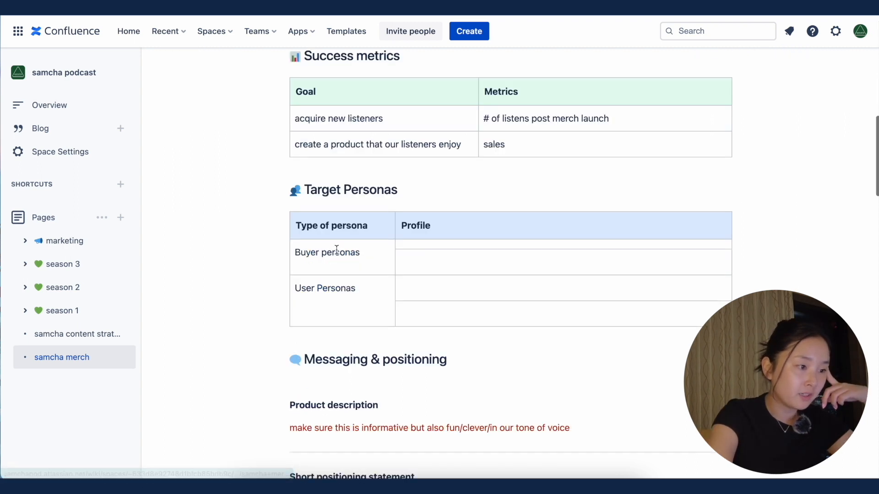
pyautogui.scroll(3, 733, 229)
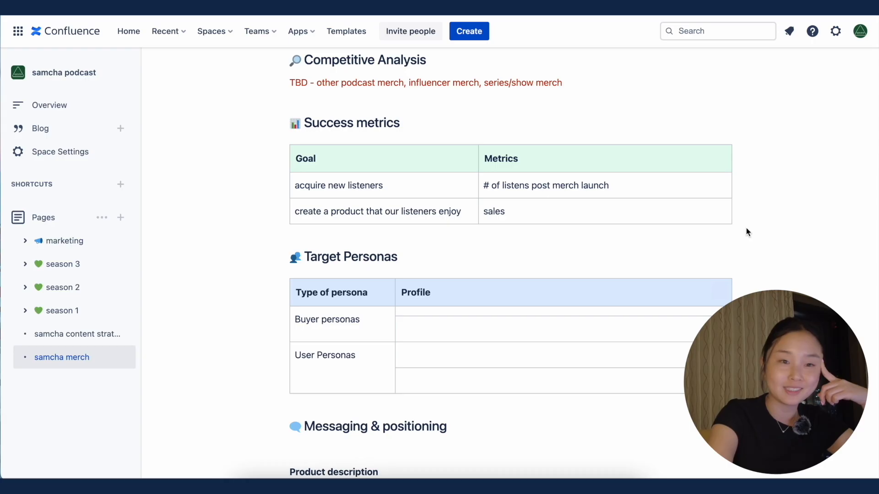